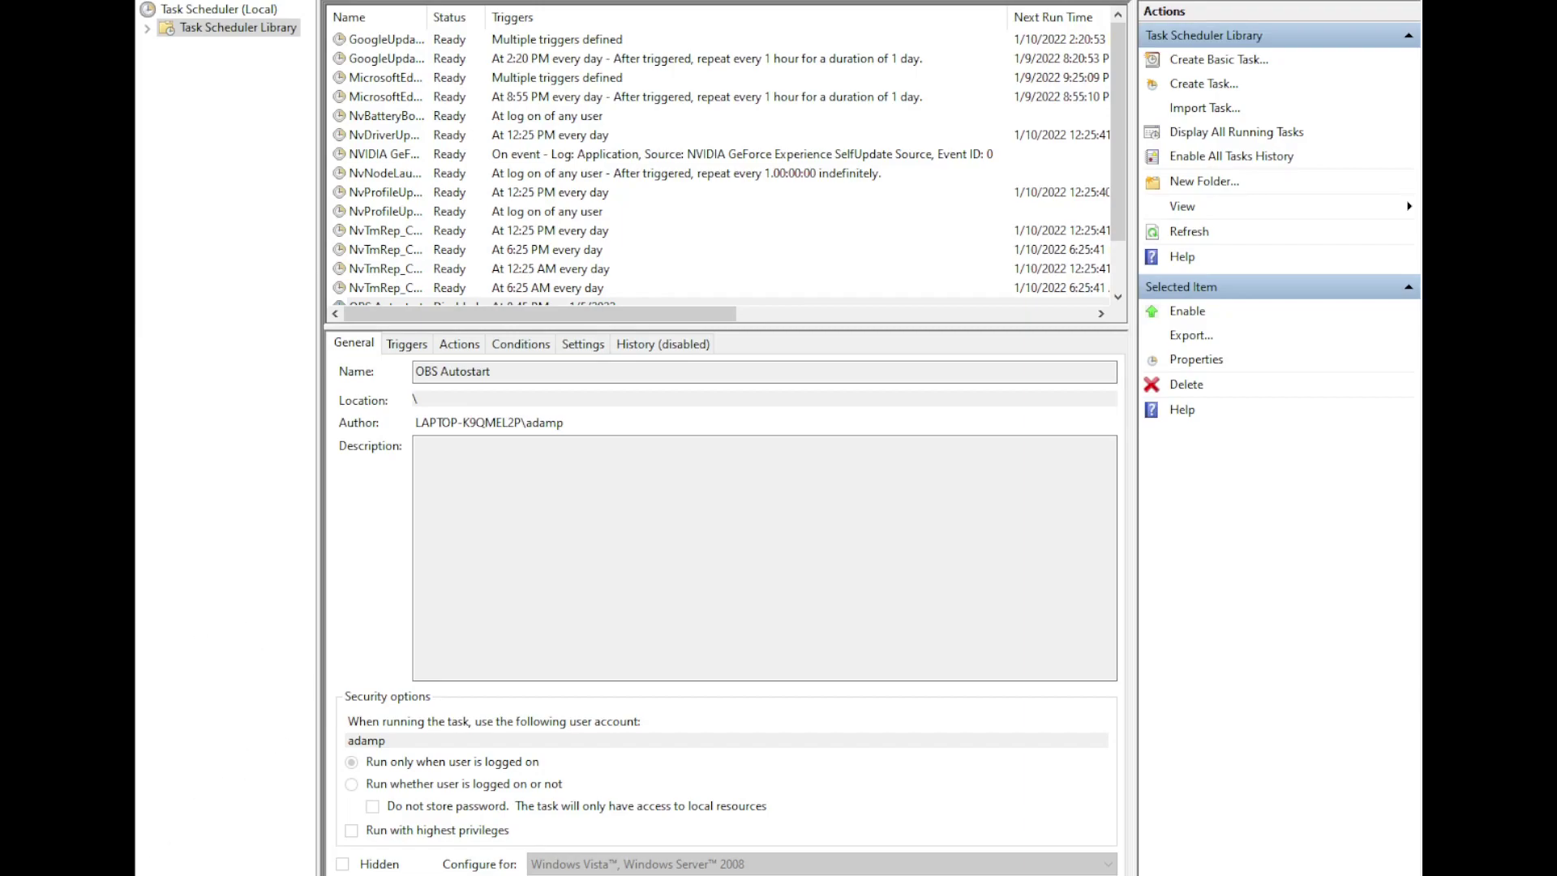
# Expand the Task Scheduler Library and launch the Create Basic Task wizard from the Action menu.
pyautogui.press('super')
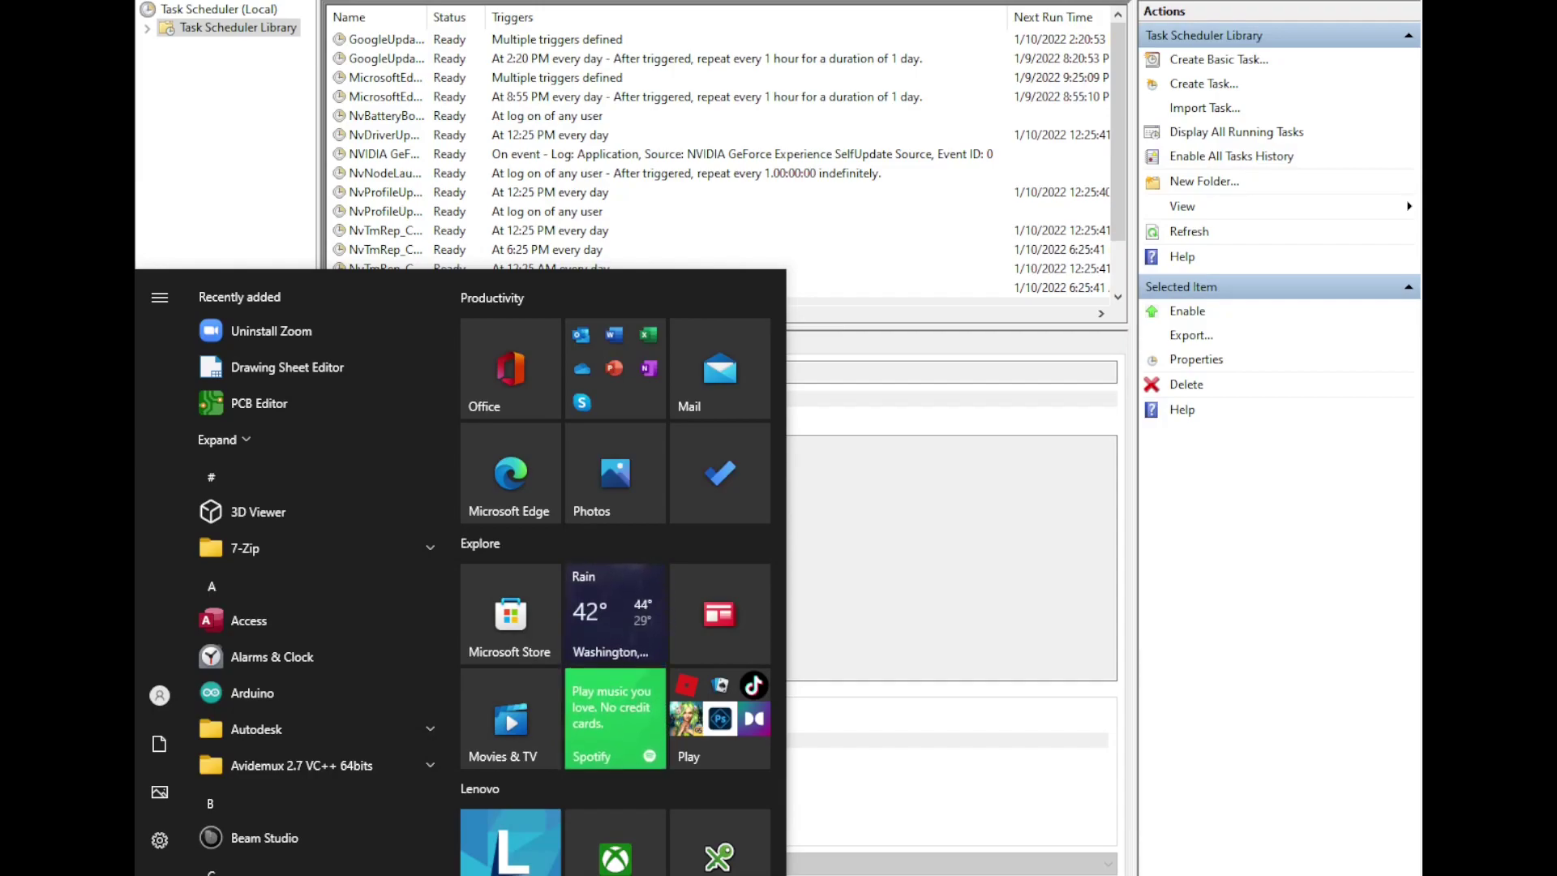
pyautogui.write('task')
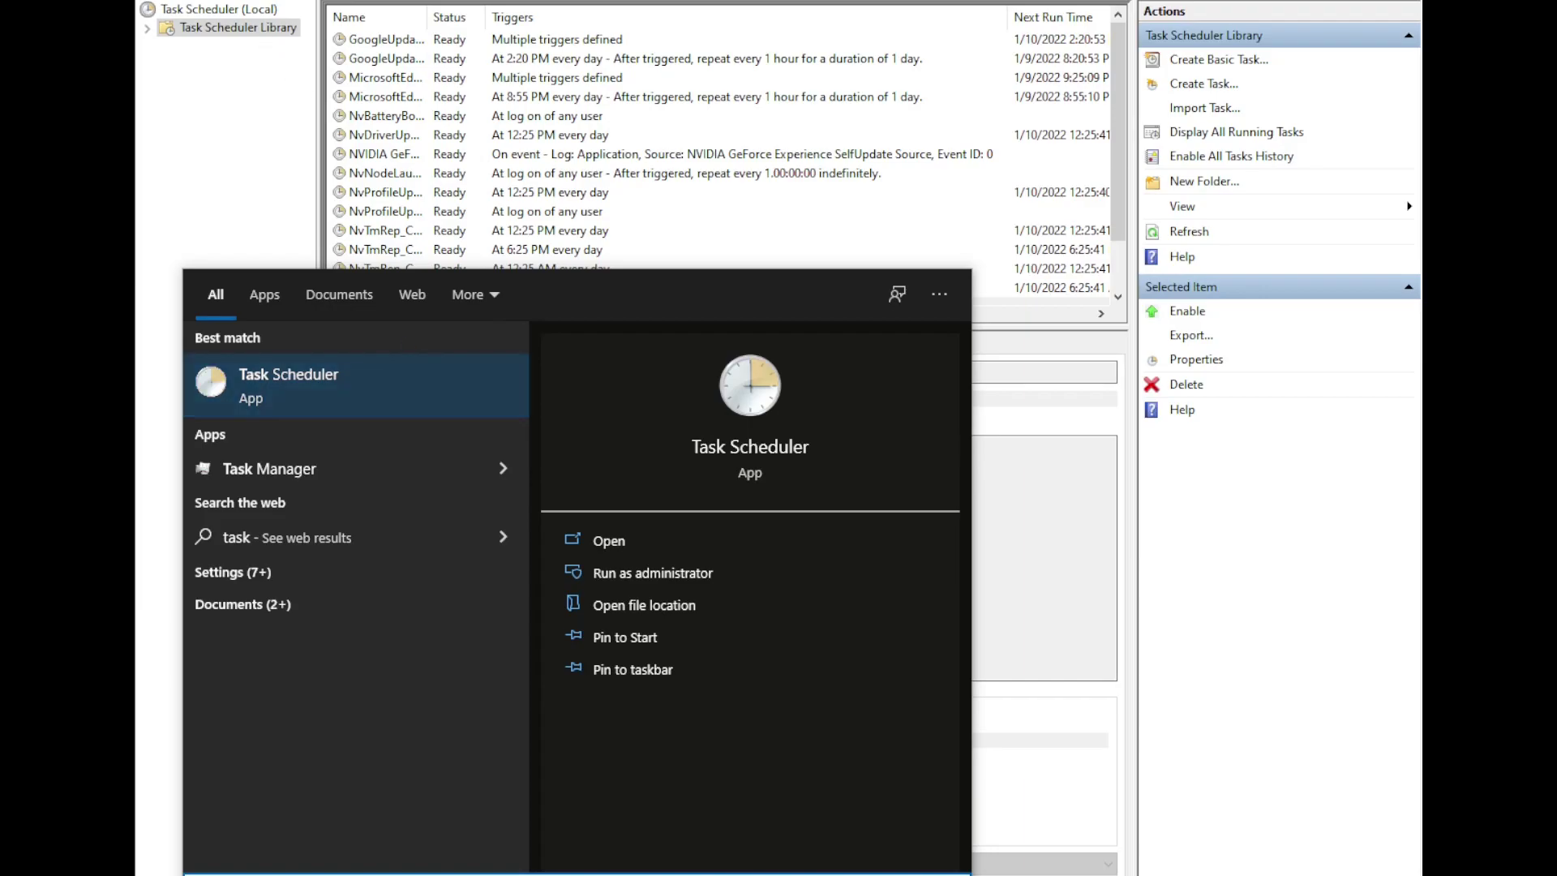
pyautogui.press('Escape')
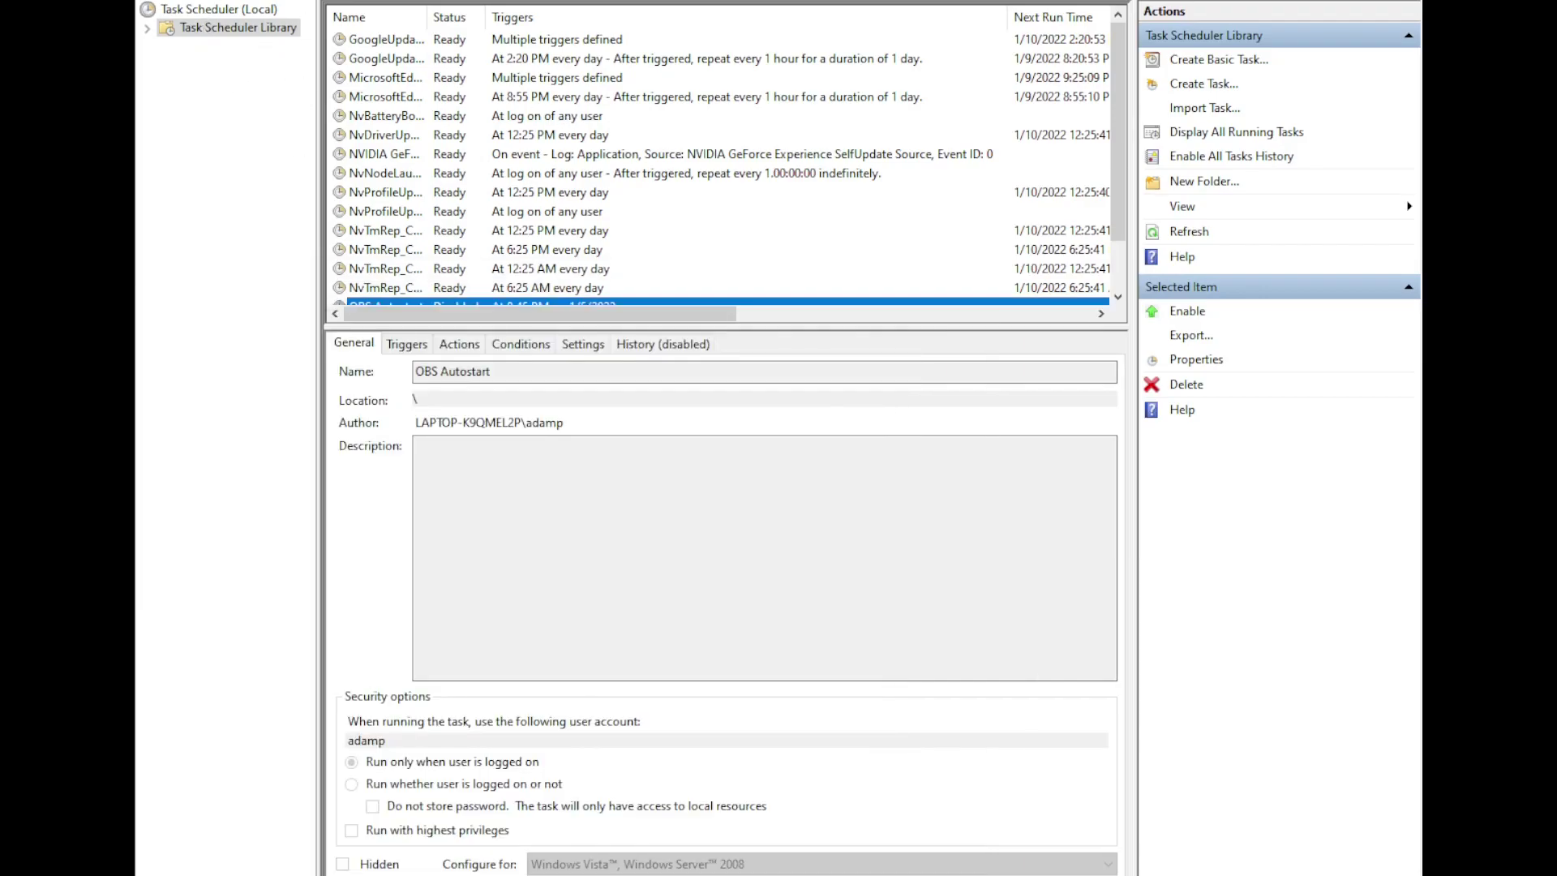
pyautogui.rightClick(204, 37)
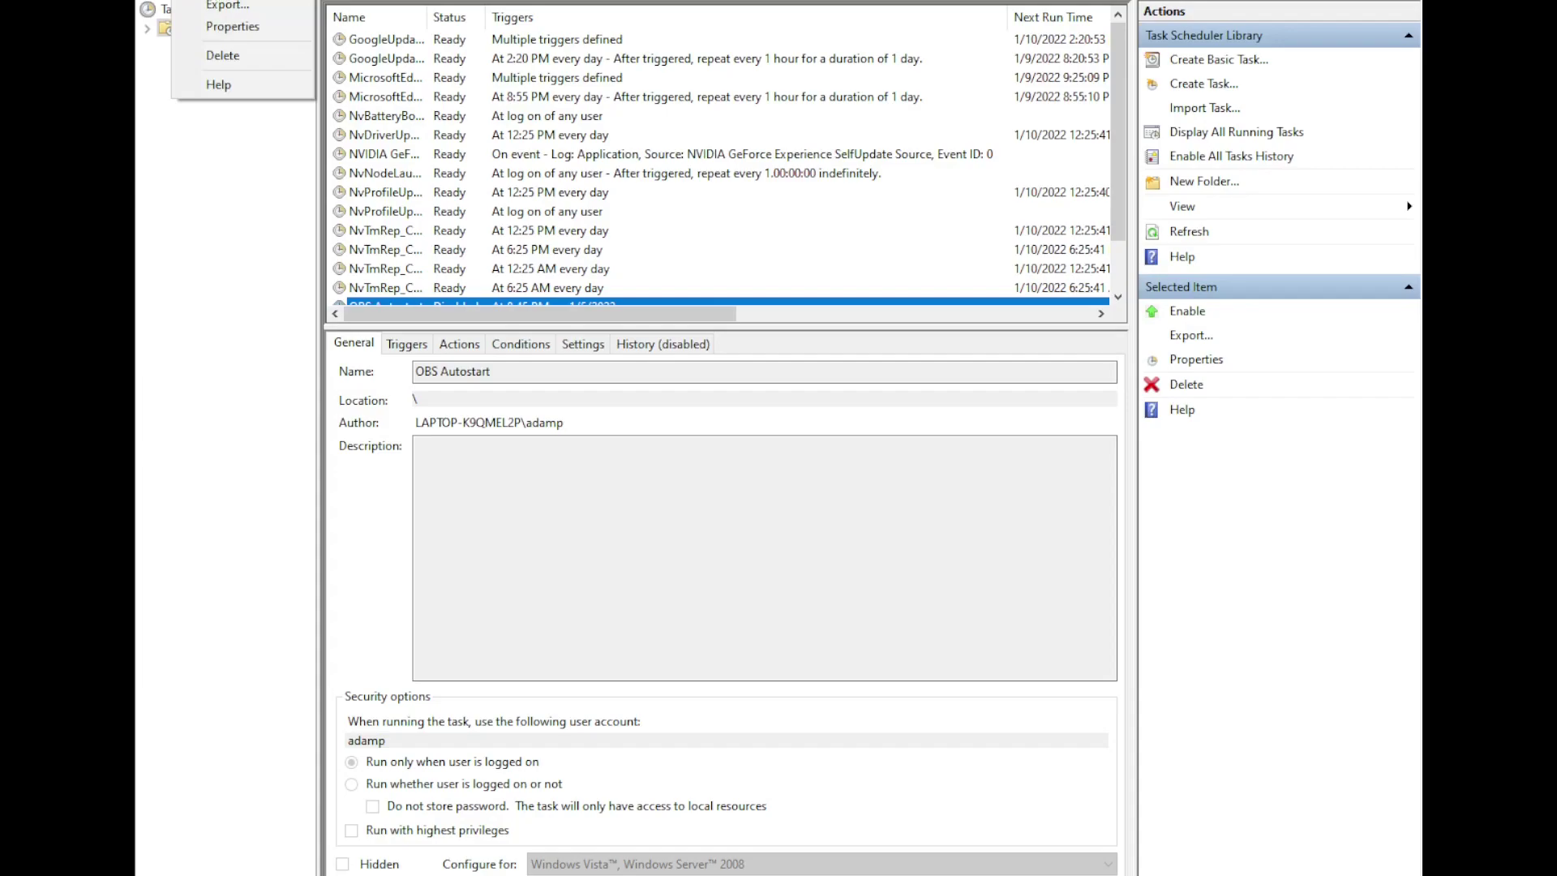
pyautogui.press('Escape')
pyautogui.doubleClick(178, 27)
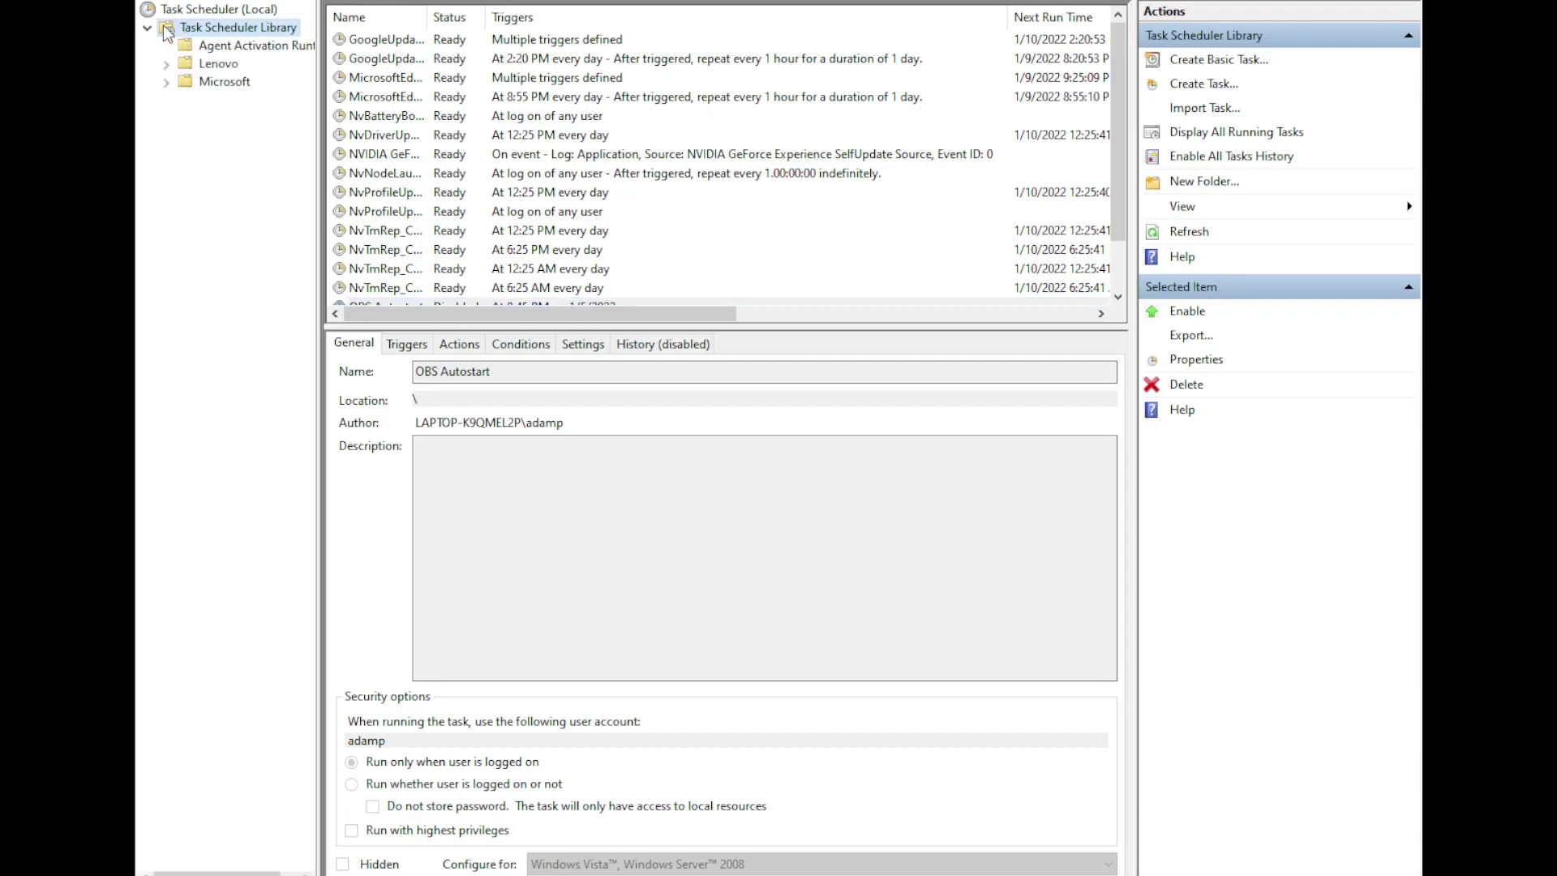
pyautogui.click(194, 1)
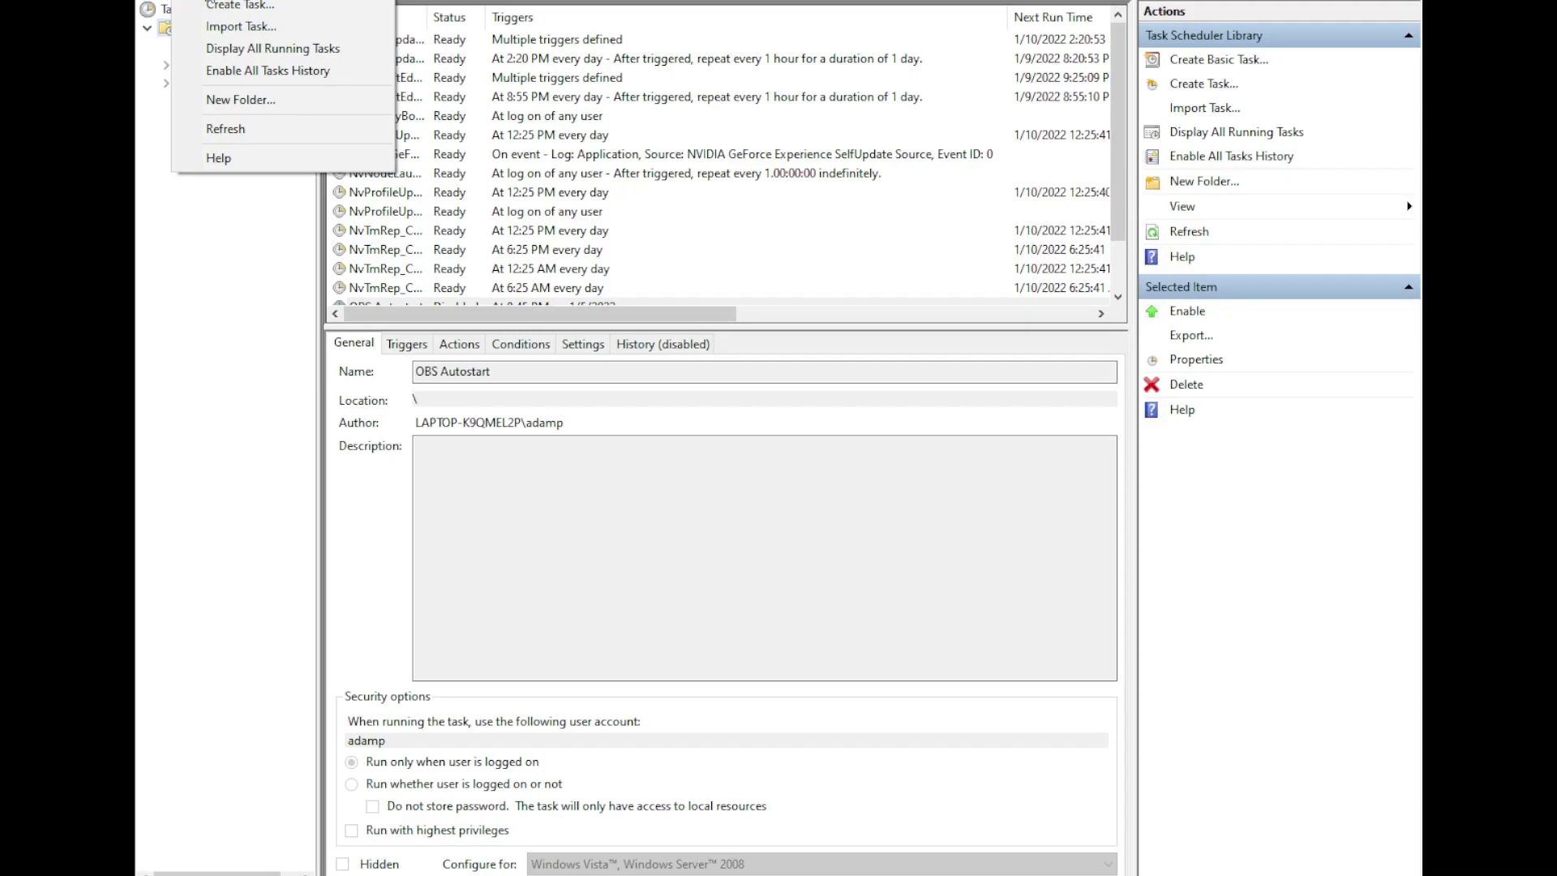
pyautogui.press('Return')
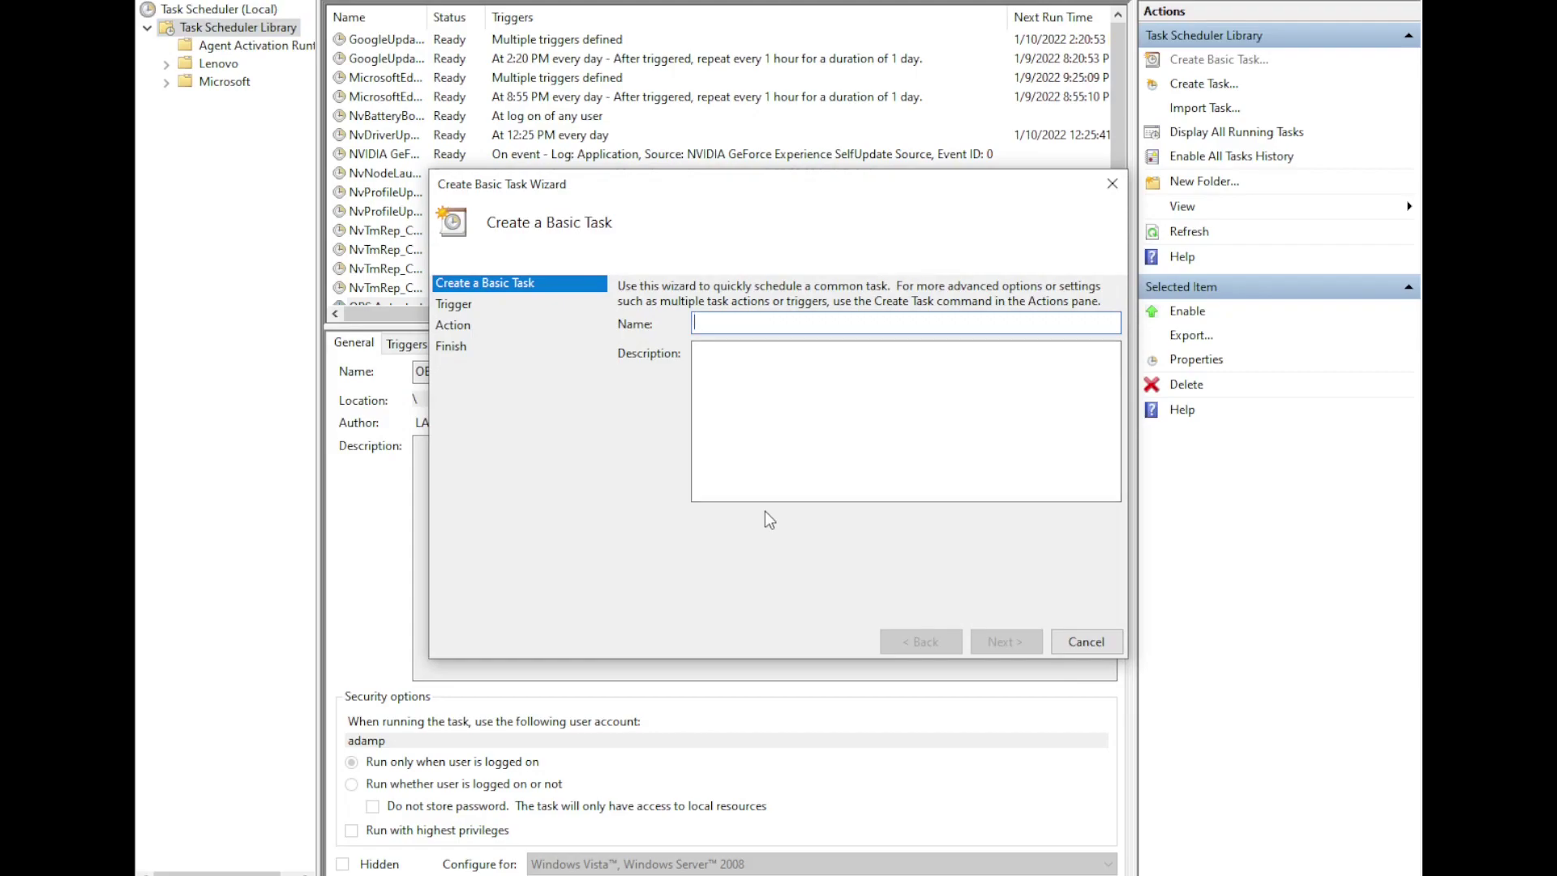
# Name the basic task 'OBS start 2' and continue to the Trigger page.
pyautogui.write('I')
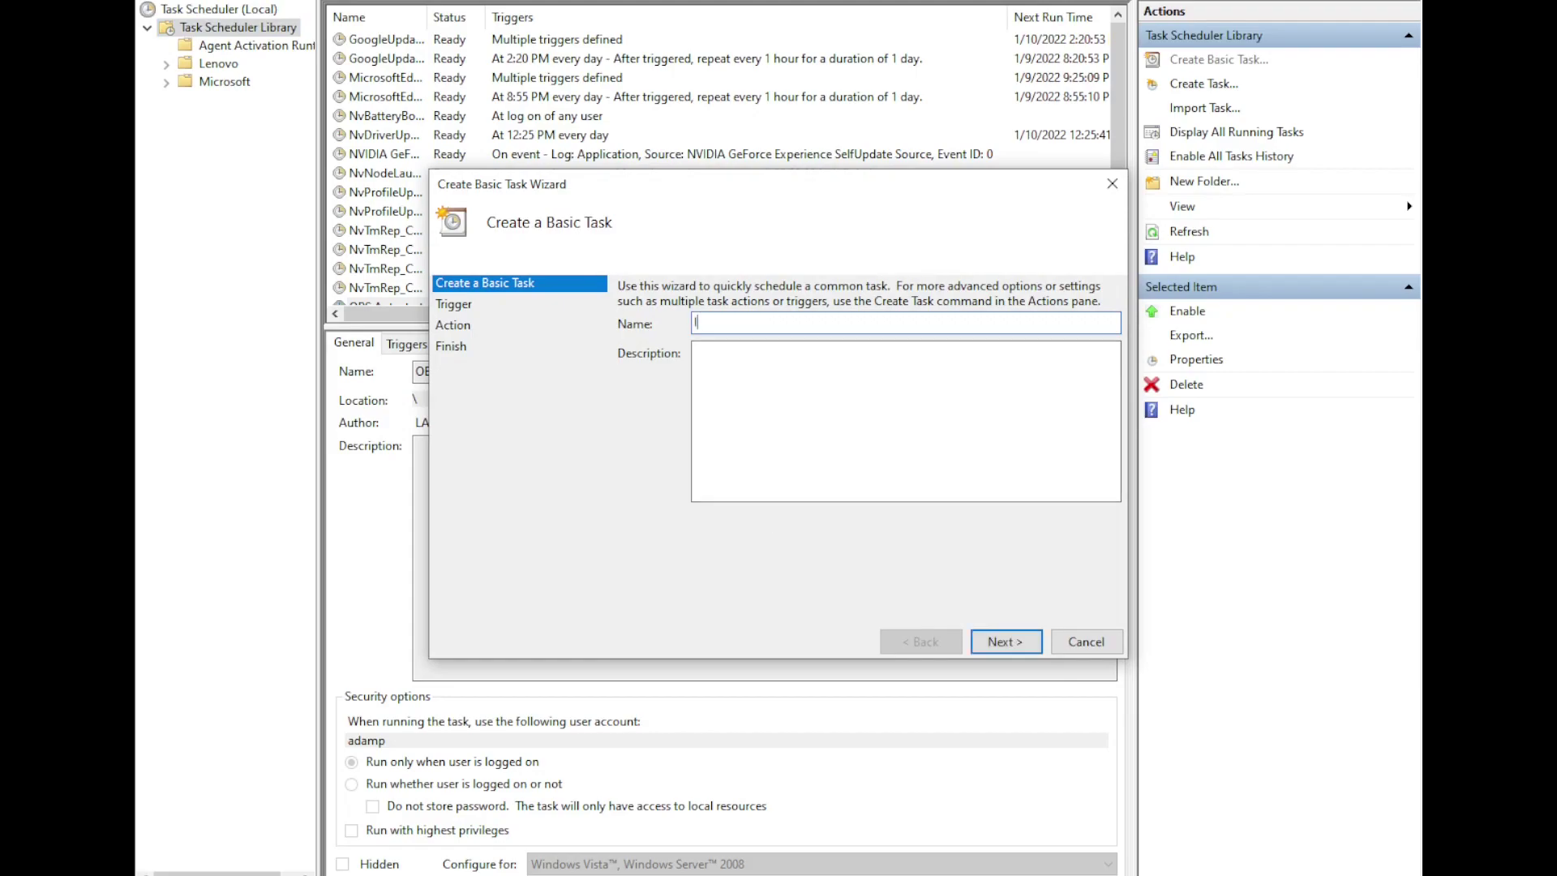
pyautogui.write('OBS start 2')
pyautogui.click(1018, 642)
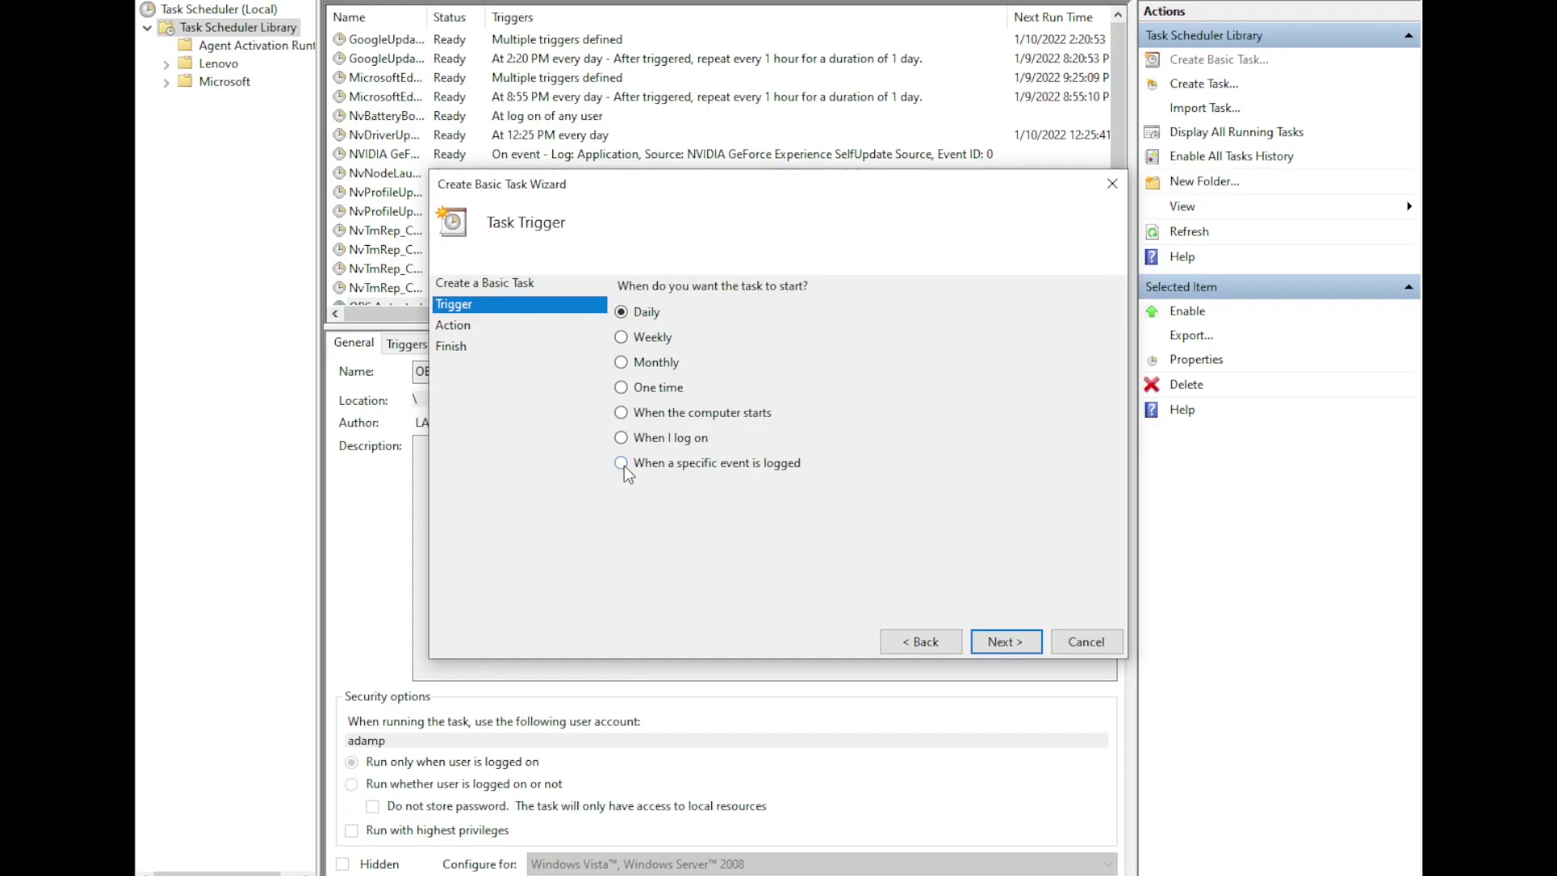
# Schedule the daily trigger for 8:40 PM every 1 day, with Start a program as the action.
pyautogui.click(1017, 644)
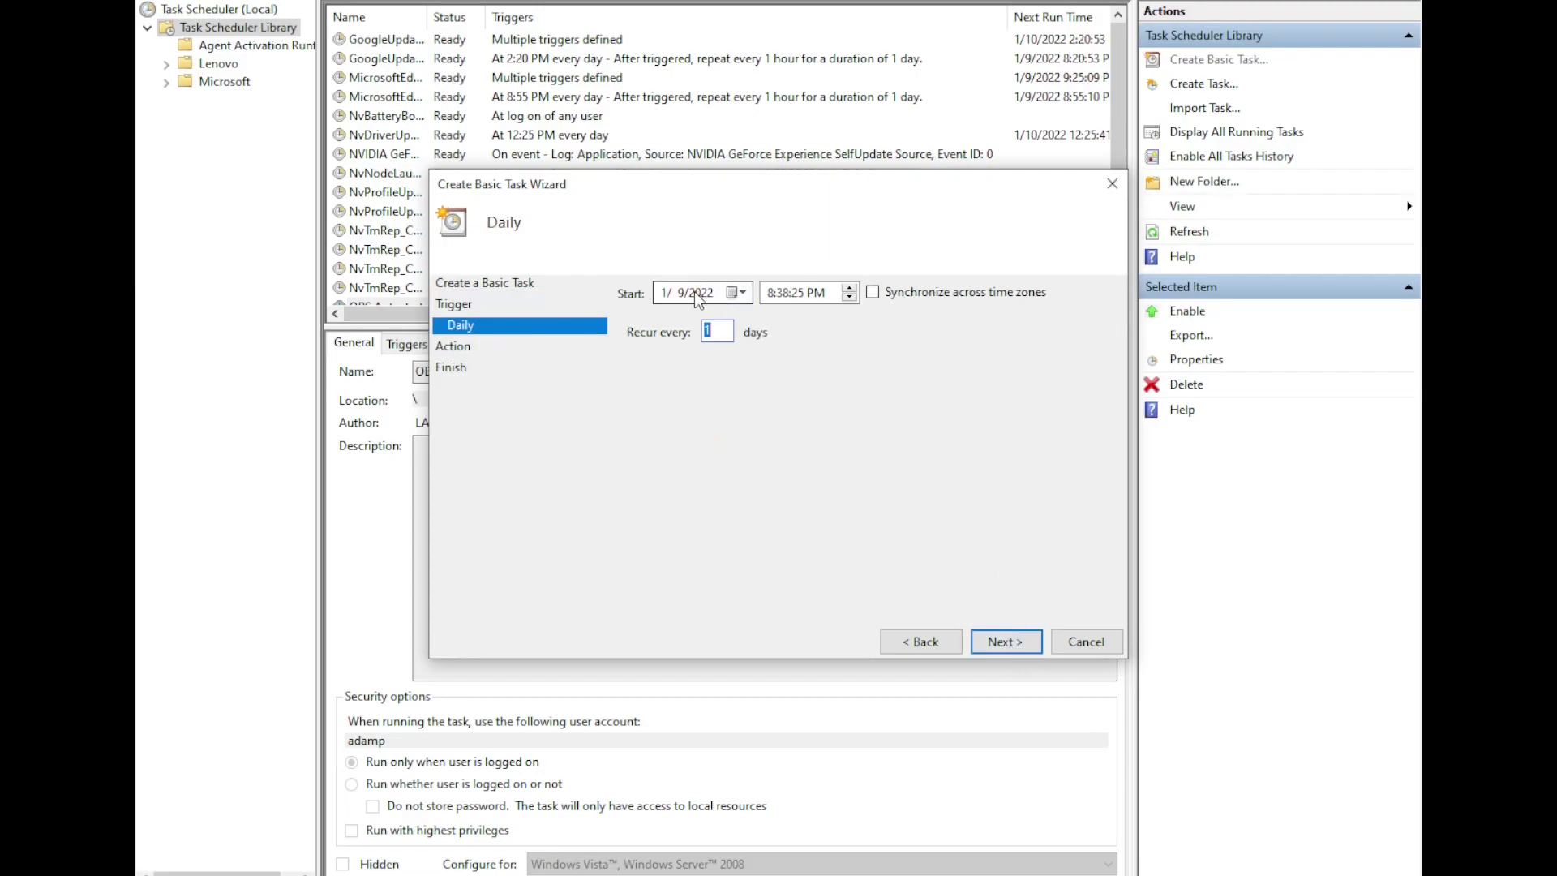
pyautogui.click(783, 292)
pyautogui.click(795, 292)
pyautogui.click(781, 292)
pyautogui.click(849, 287)
pyautogui.click(1015, 649)
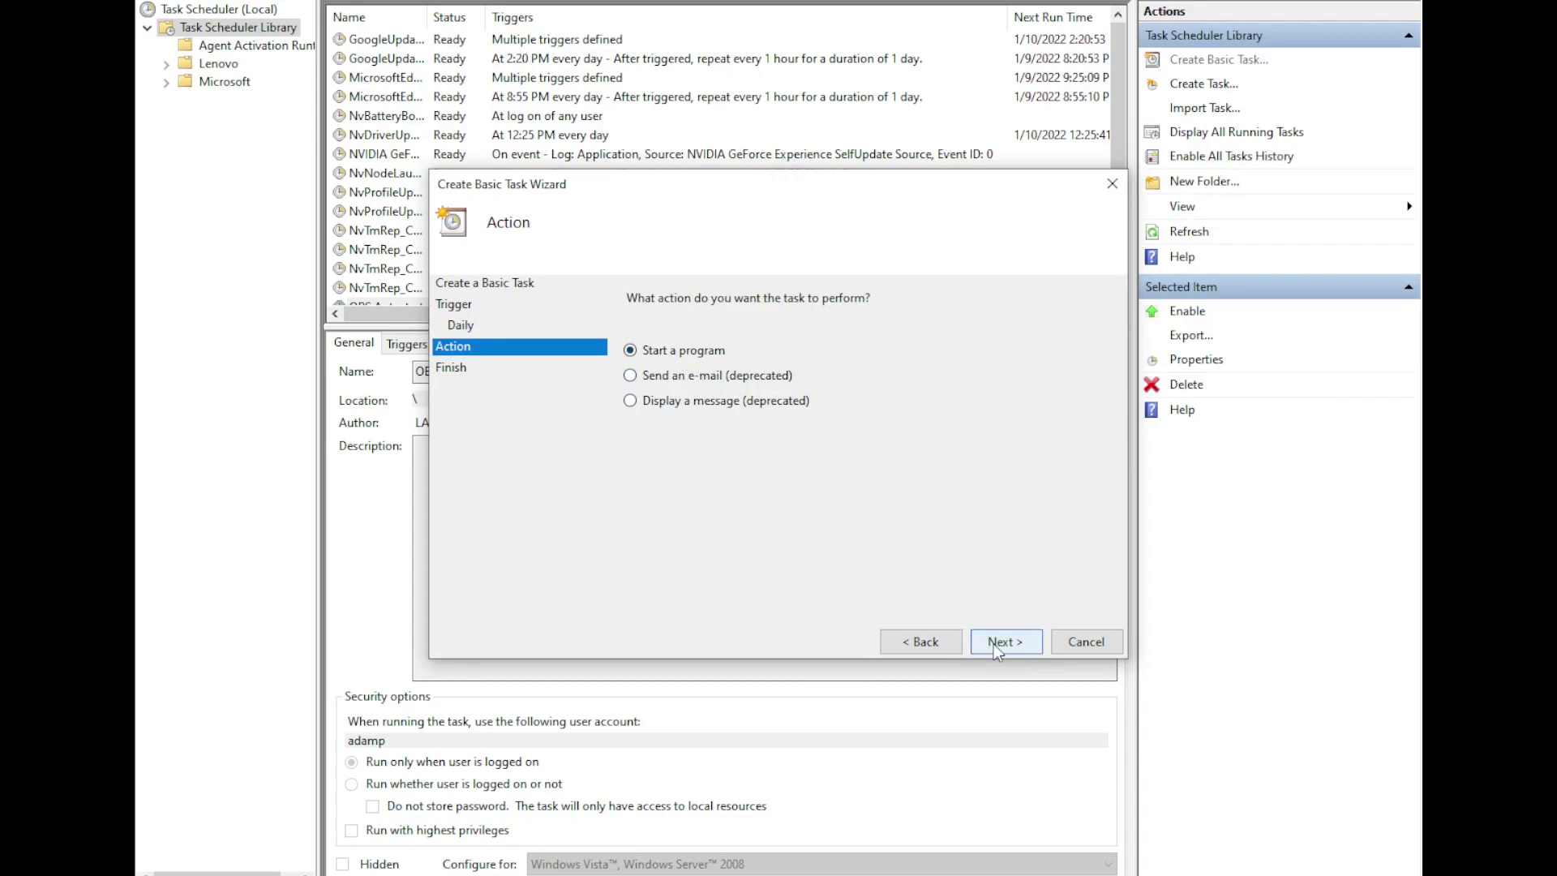
pyautogui.click(995, 642)
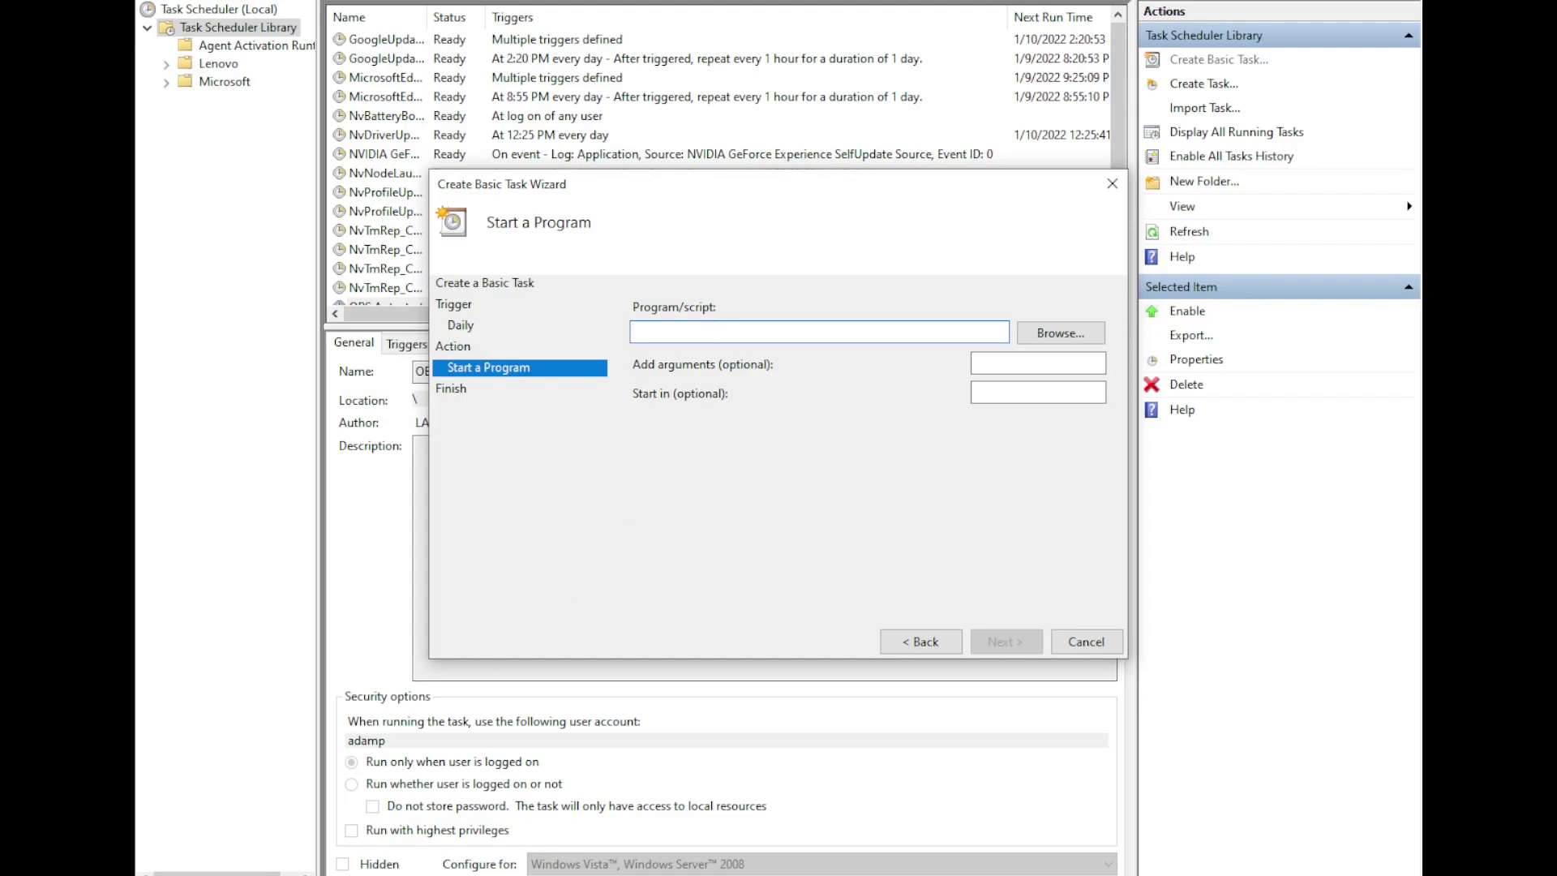
# Find the OBS Studio shortcut via a Start search for 'obs' and select its obs64.exe target path in Properties.
pyautogui.press('super')
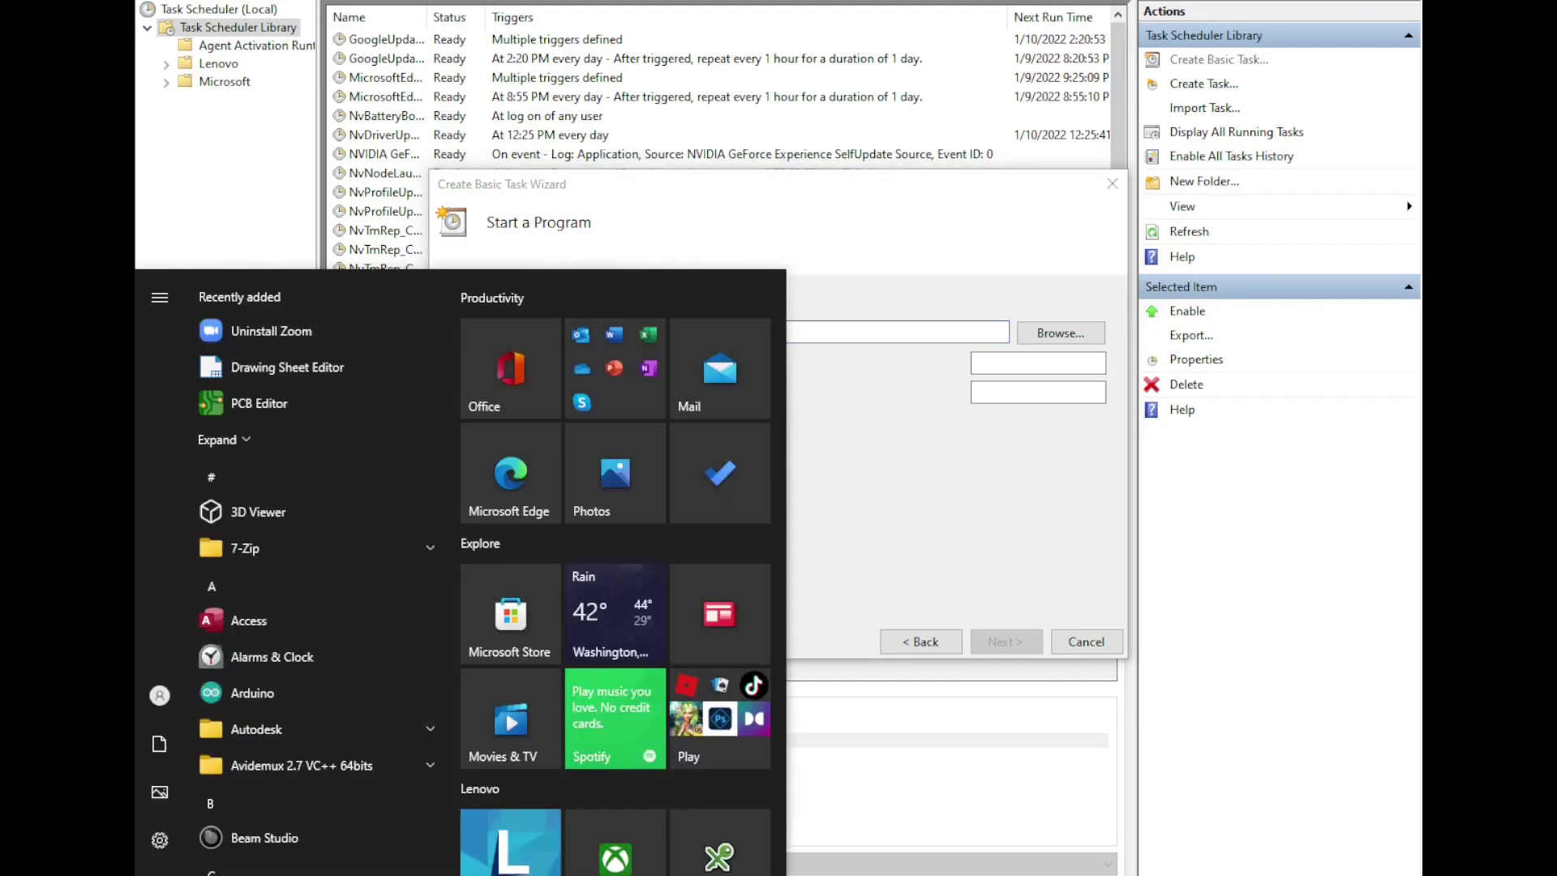
pyautogui.write('obs')
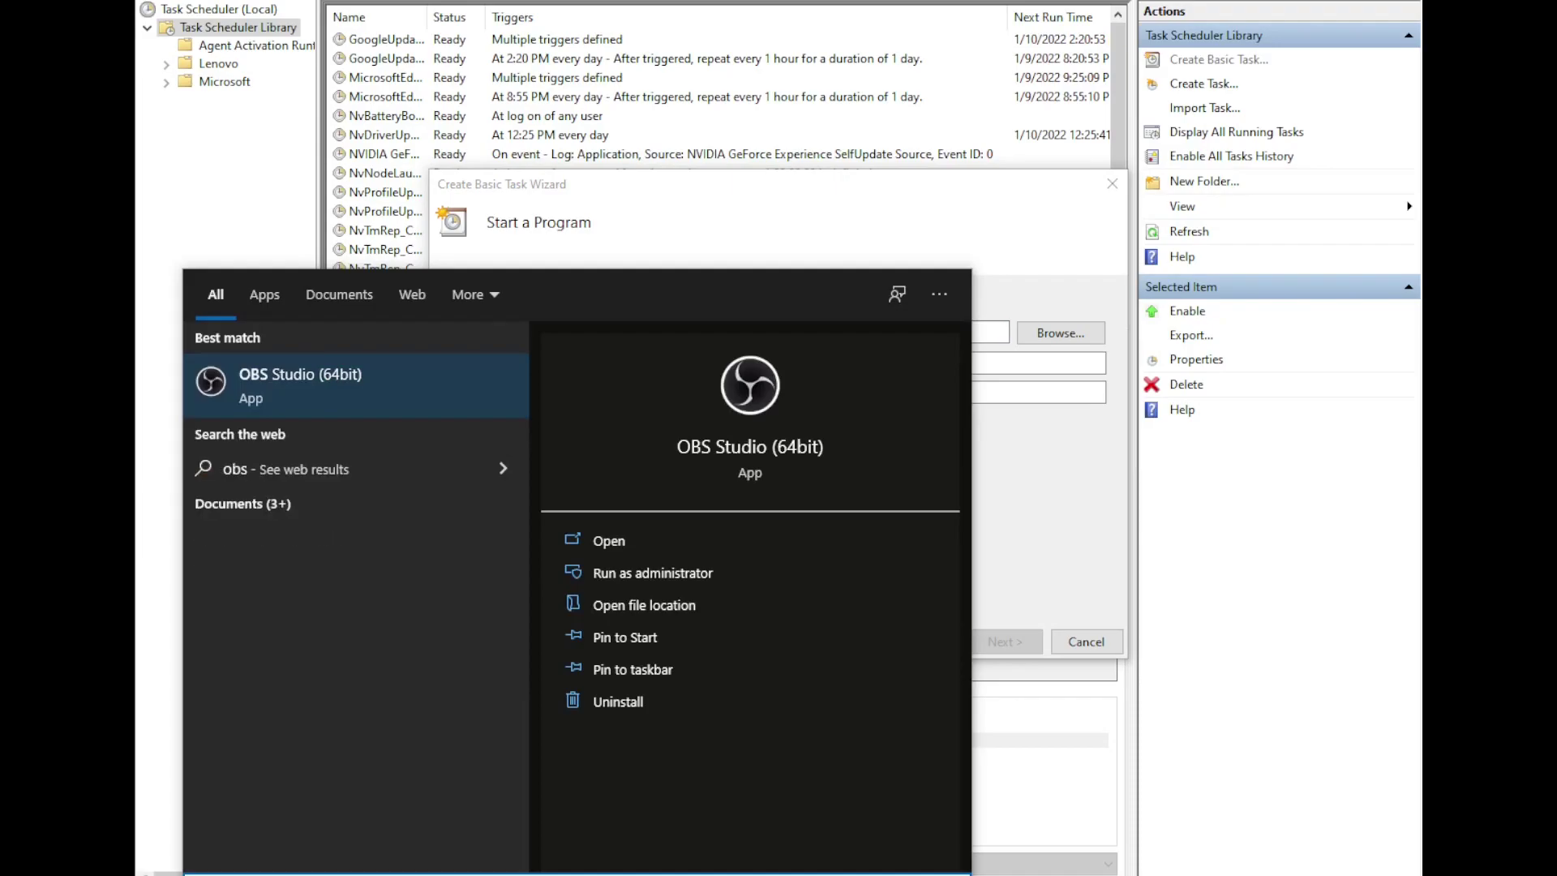
pyautogui.rightClick(391, 395)
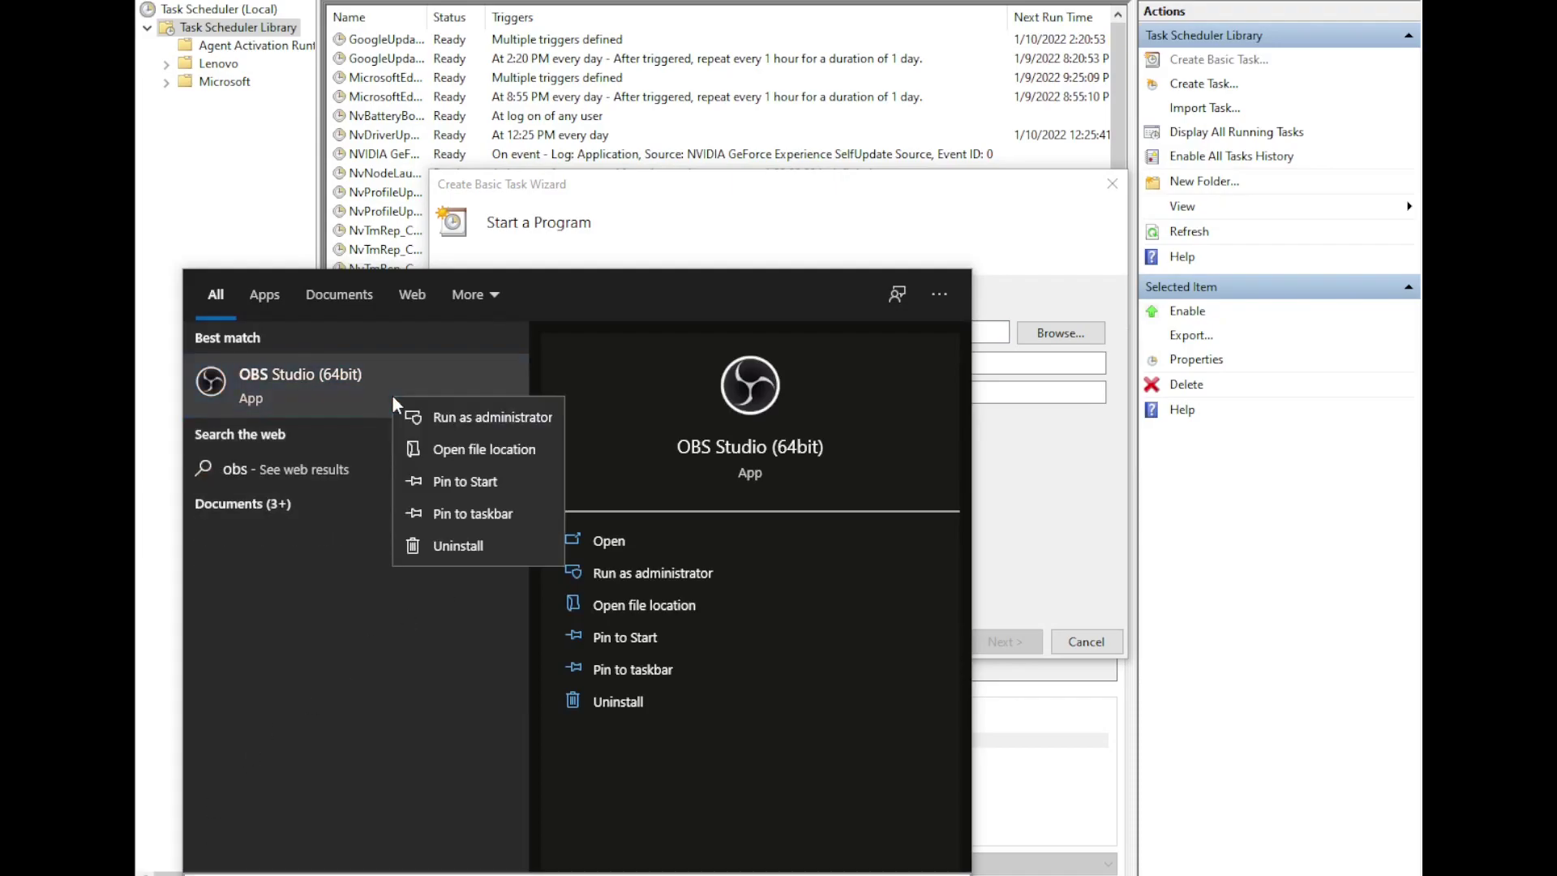
pyautogui.click(427, 451)
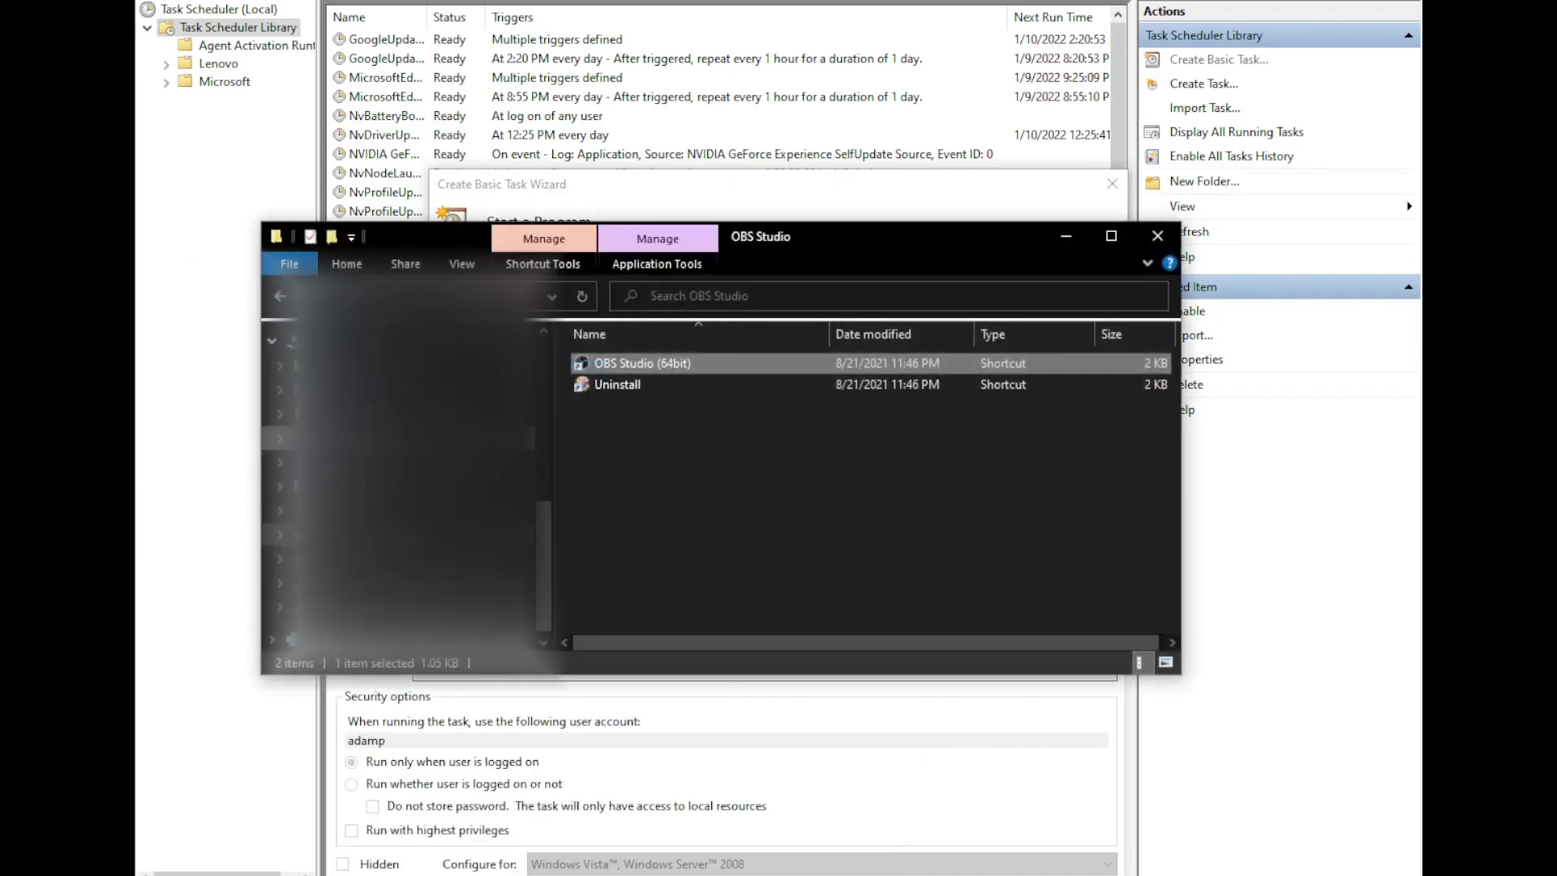
pyautogui.moveTo(544, 529); pyautogui.dragTo(547, 445)
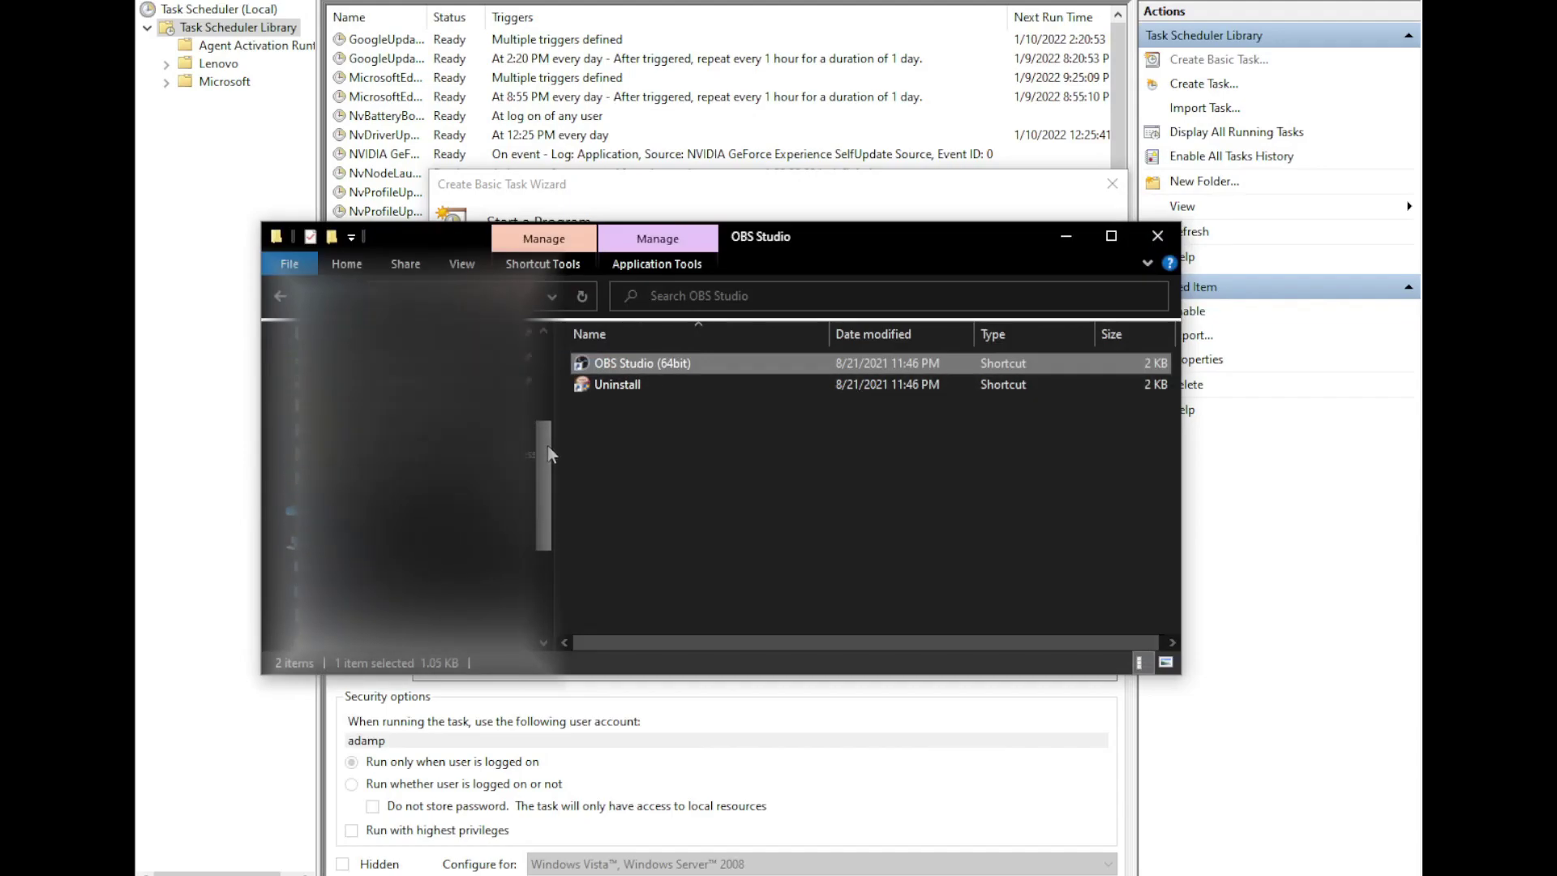
pyautogui.rightClick(615, 366)
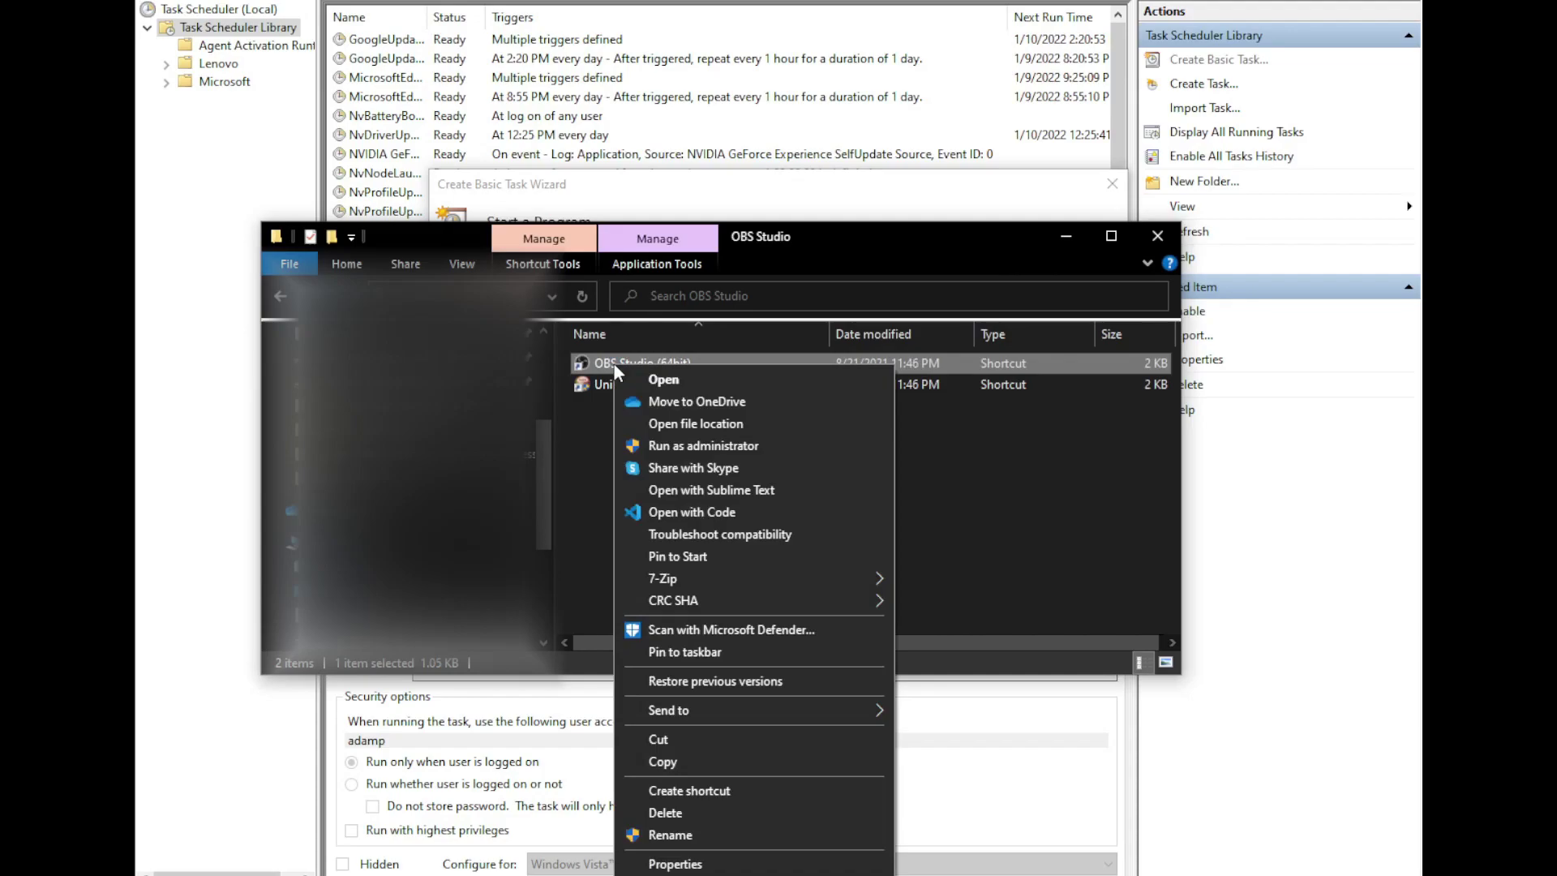
pyautogui.click(673, 863)
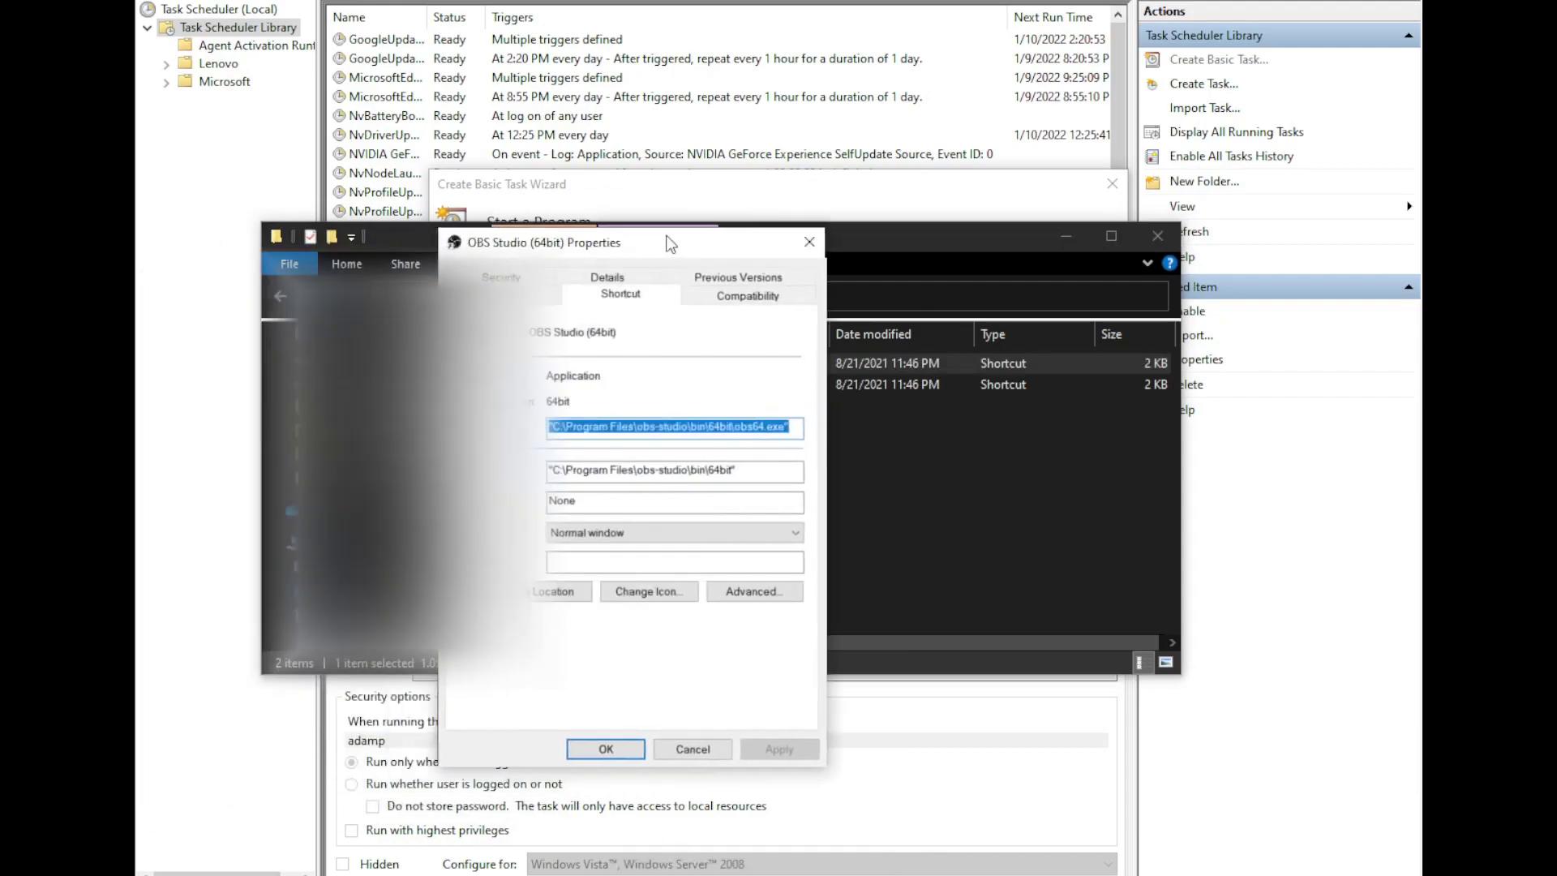
pyautogui.click(723, 428)
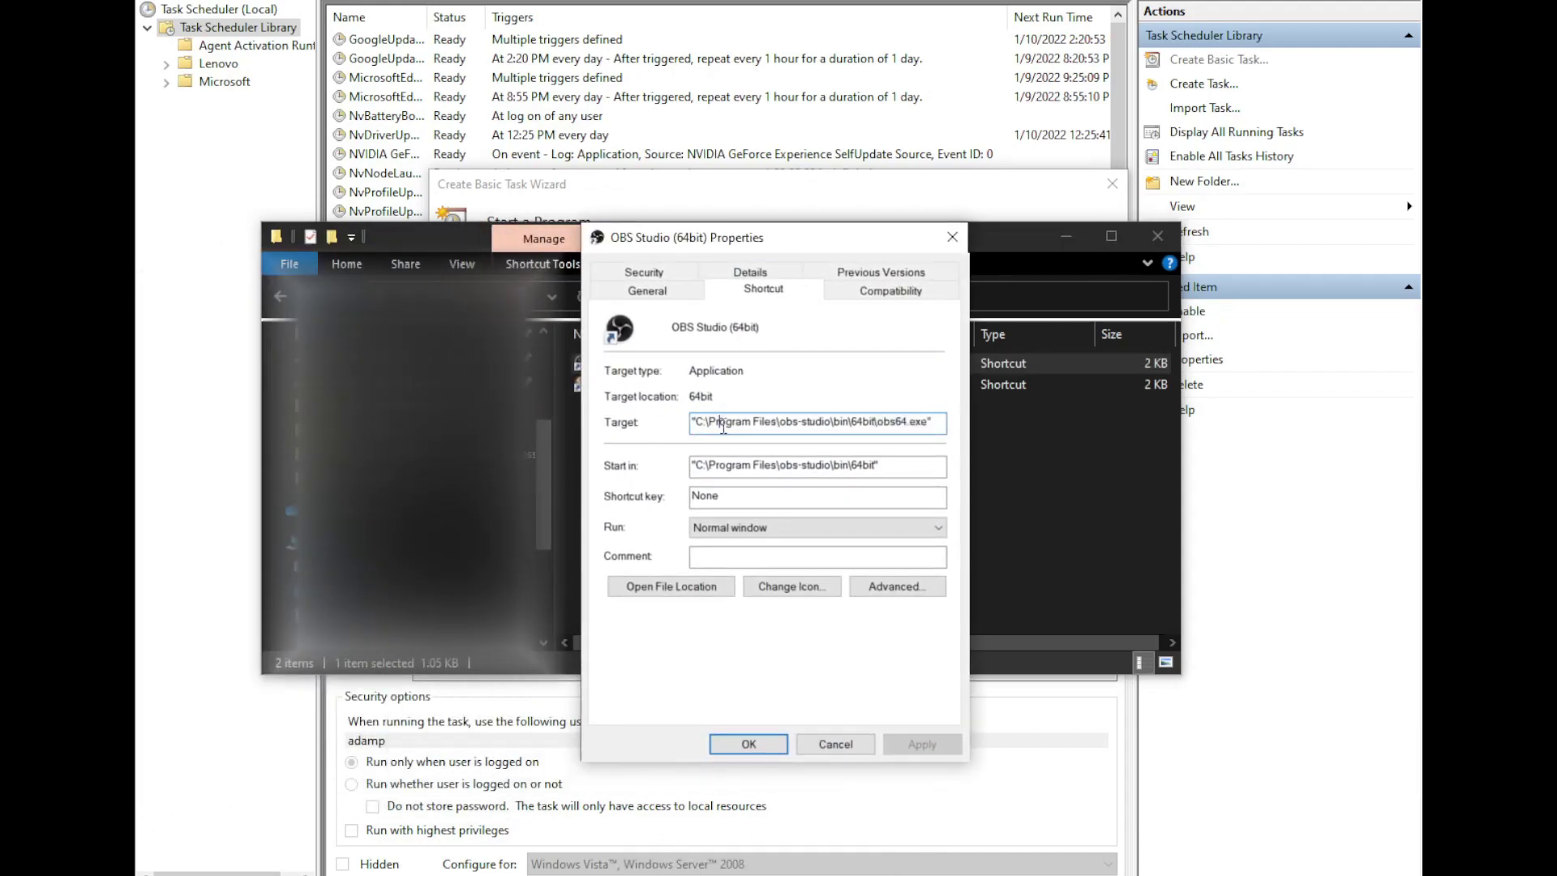
pyautogui.moveTo(936, 422); pyautogui.dragTo(650, 420)
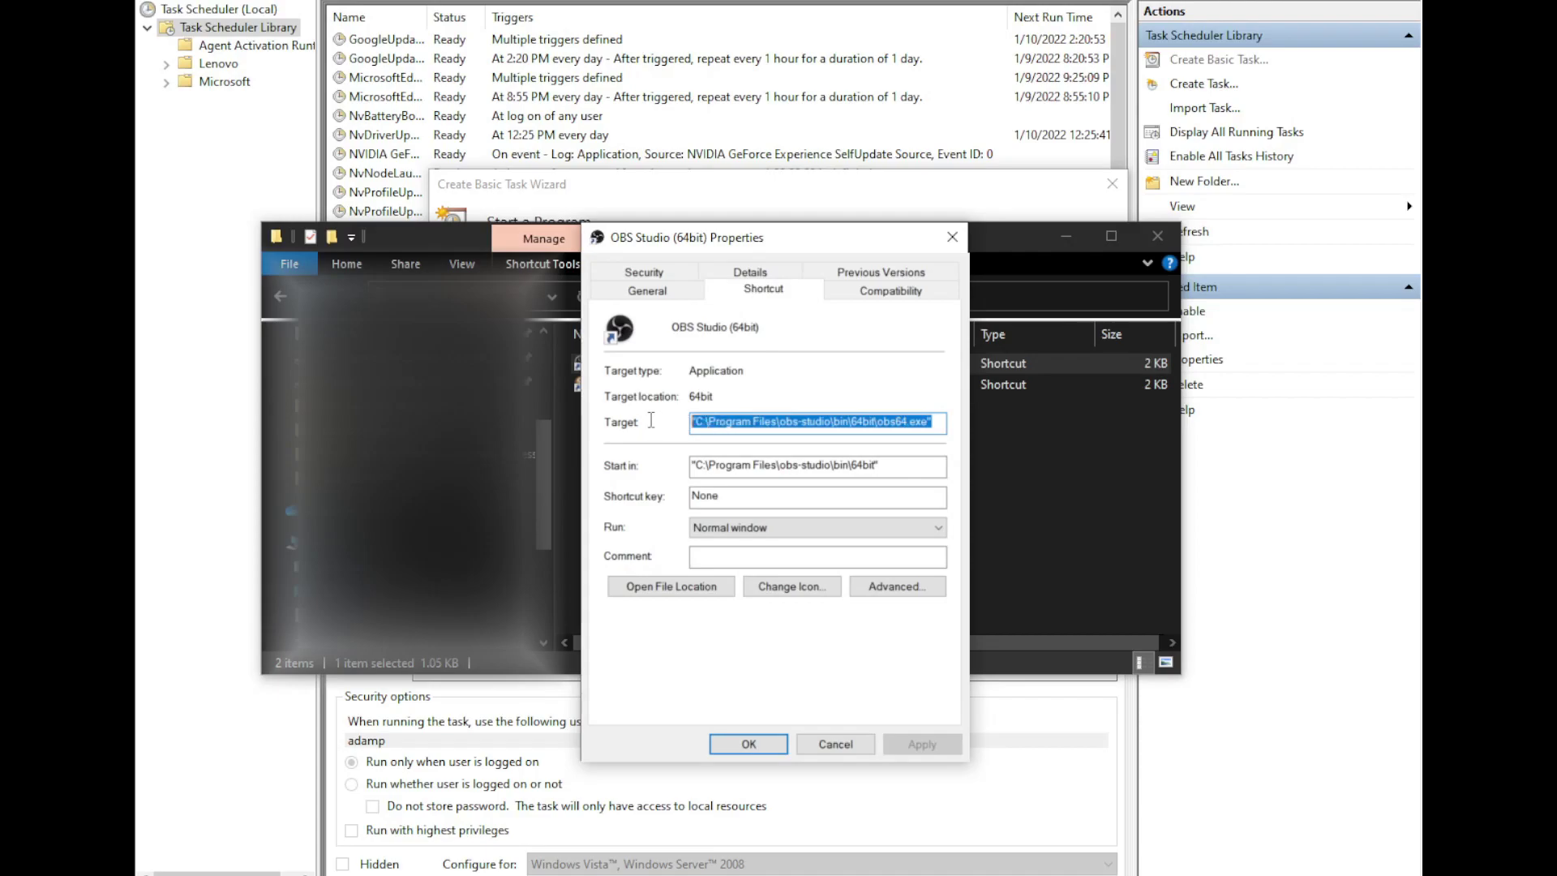
# Copy the obs64.exe target path into the wizard's Program/script field, then return to the shortcut's Properties.
pyautogui.rightClick(699, 422)
pyautogui.click(730, 469)
pyautogui.click(684, 205)
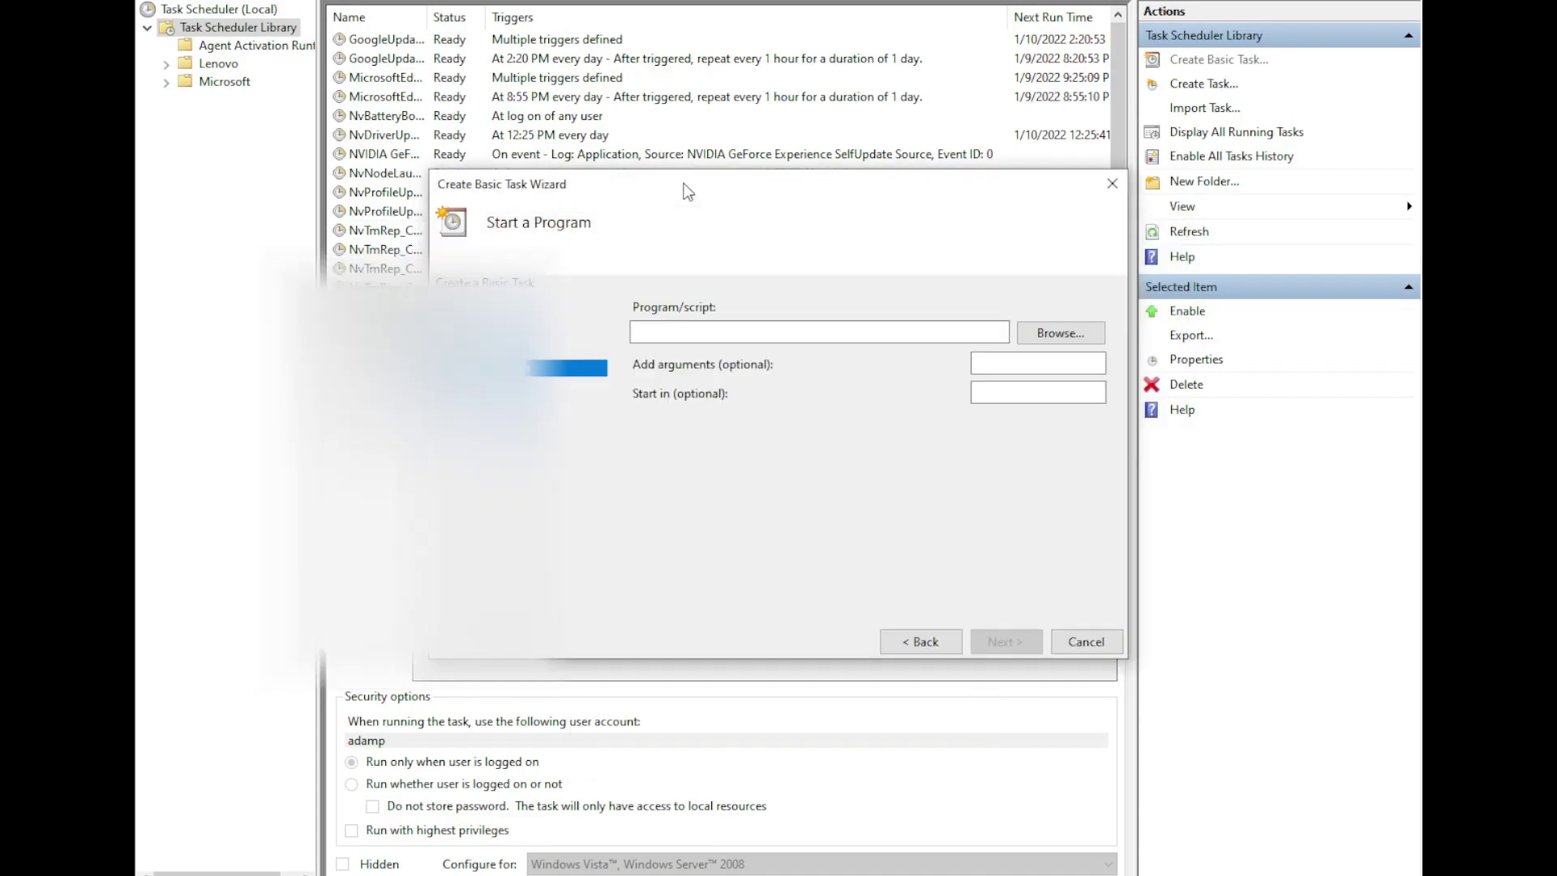
pyautogui.rightClick(664, 330)
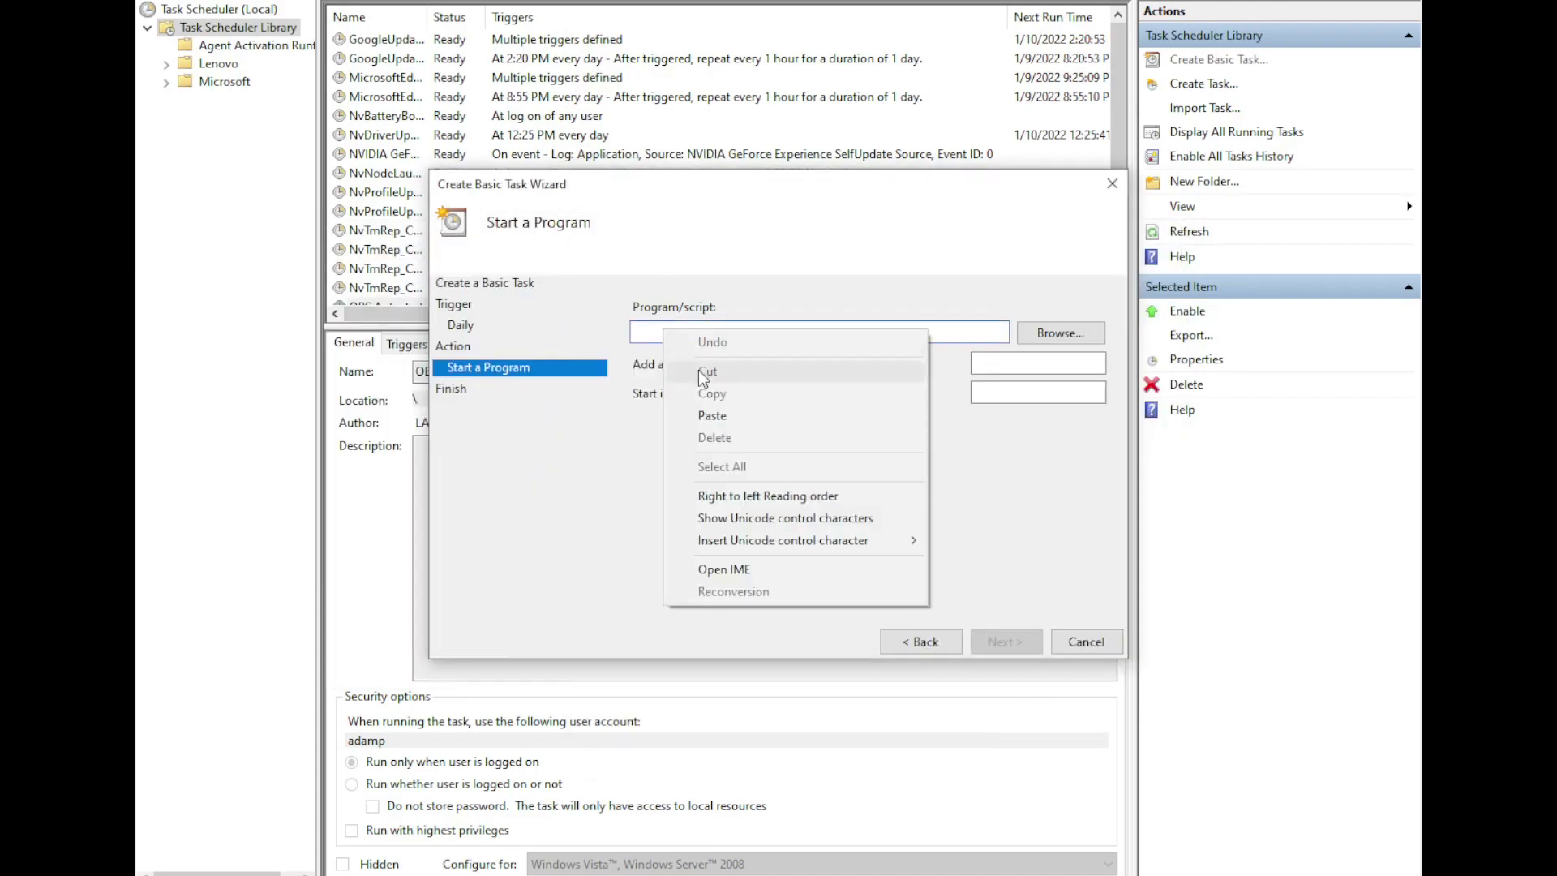
pyautogui.click(712, 416)
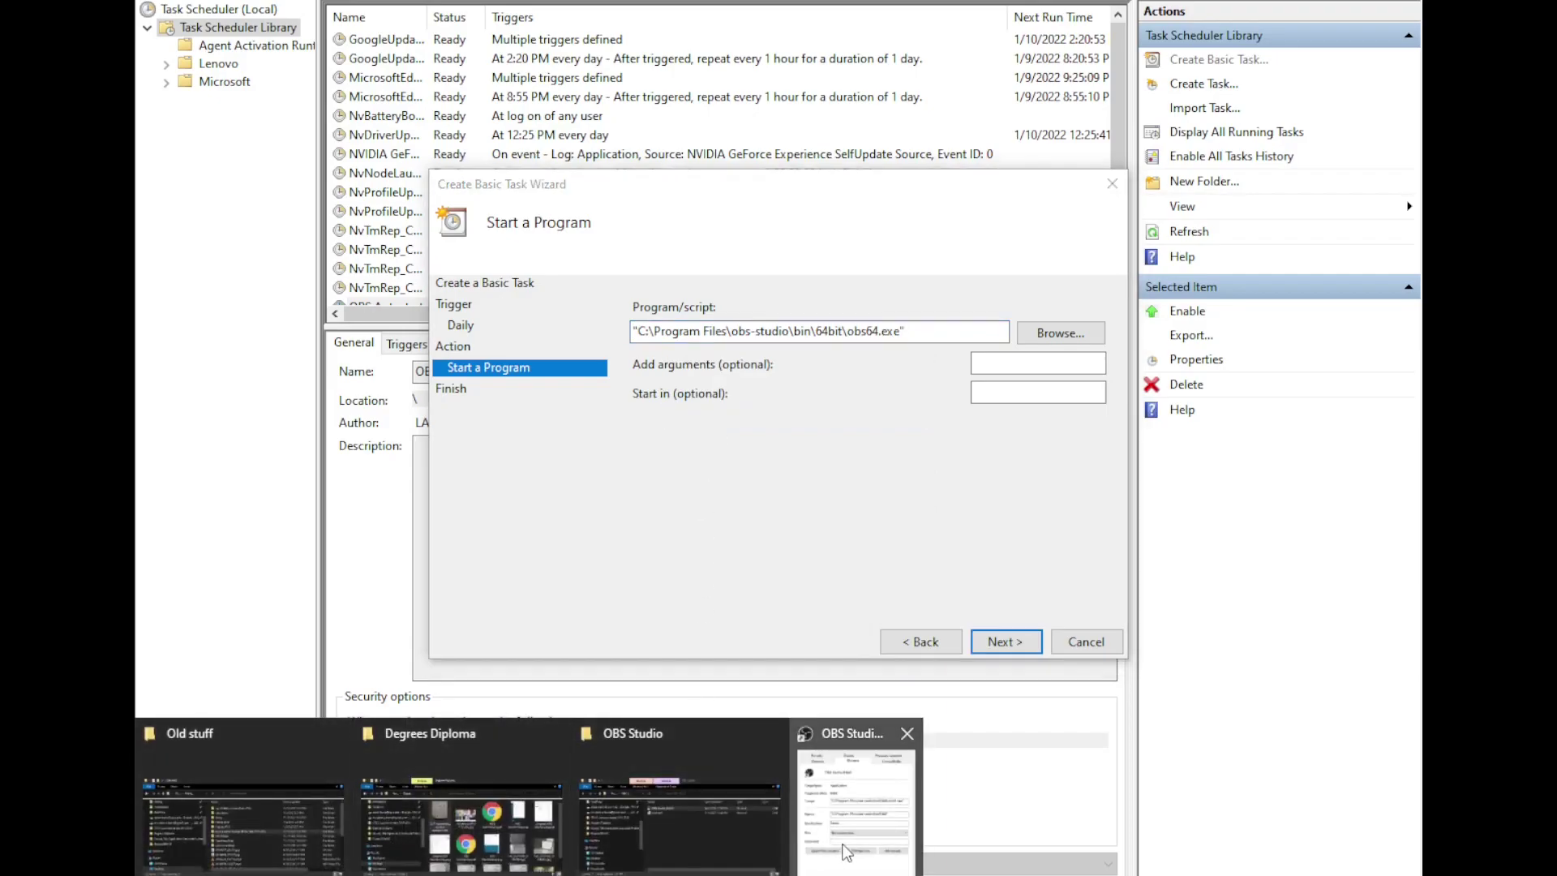
pyautogui.click(845, 847)
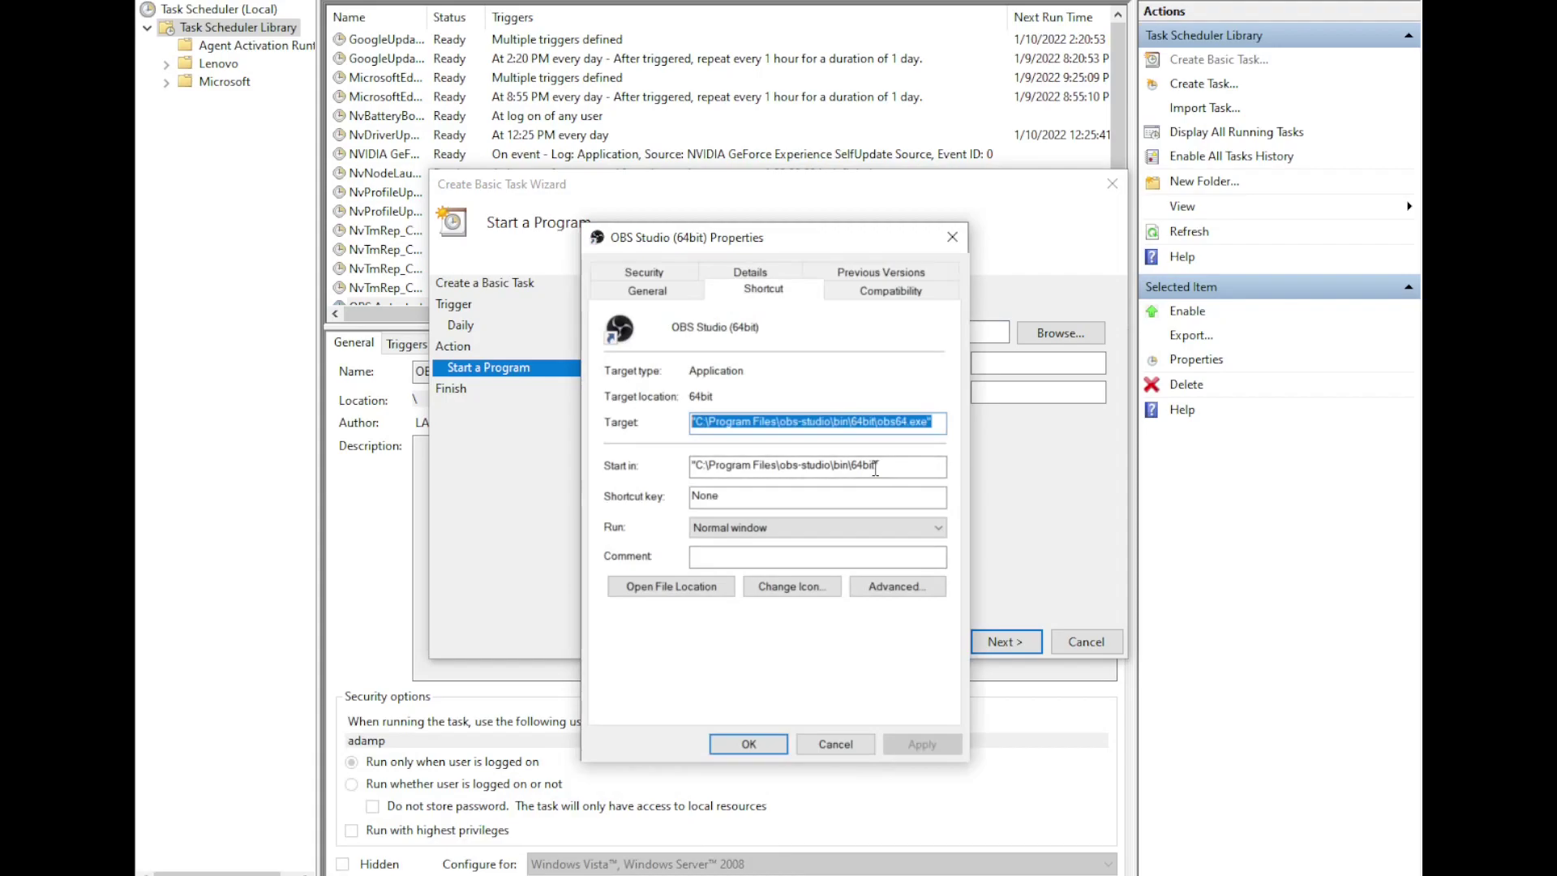
pyautogui.press('Tab')
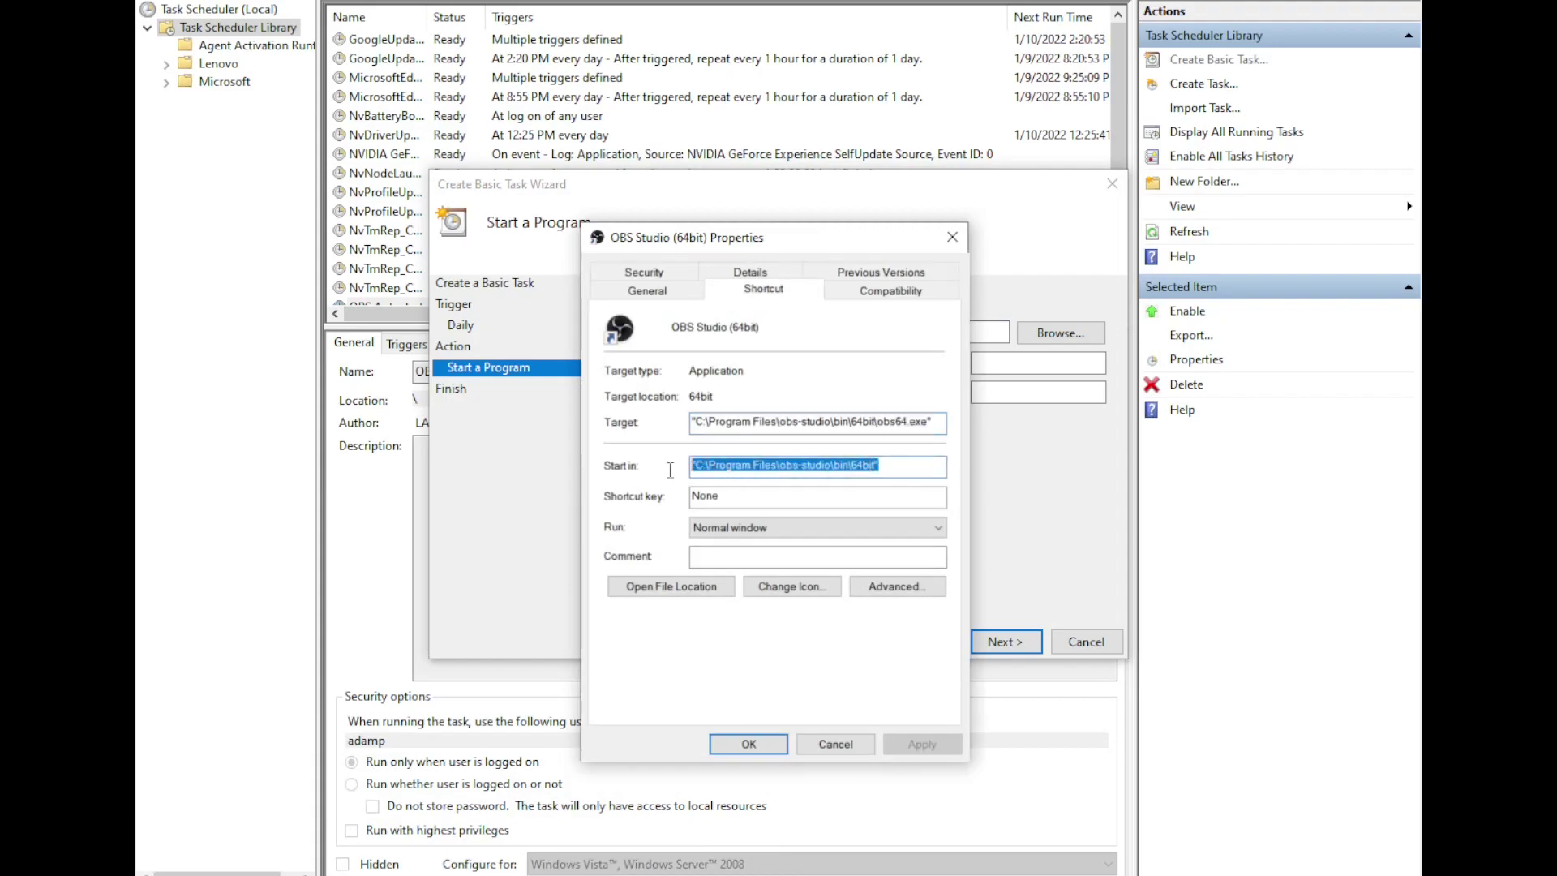
# Paste the OBS folder path into Start in without its trailing quote and add arguments '--startresording -m'.
pyautogui.rightClick(723, 466)
pyautogui.click(765, 519)
pyautogui.click(990, 471)
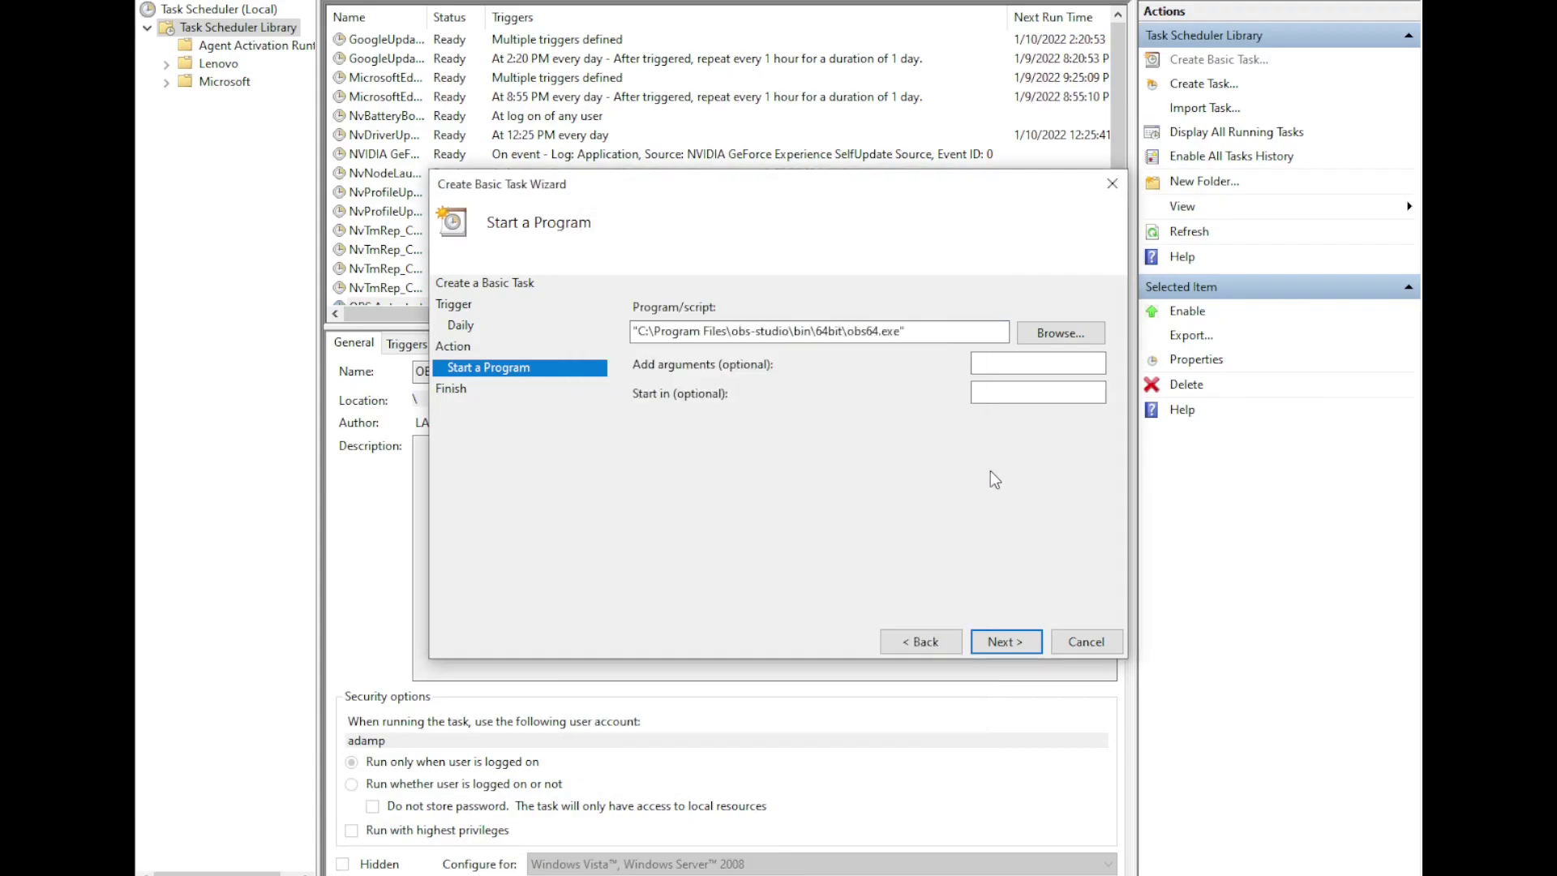
pyautogui.click(997, 391)
pyautogui.rightClick(996, 392)
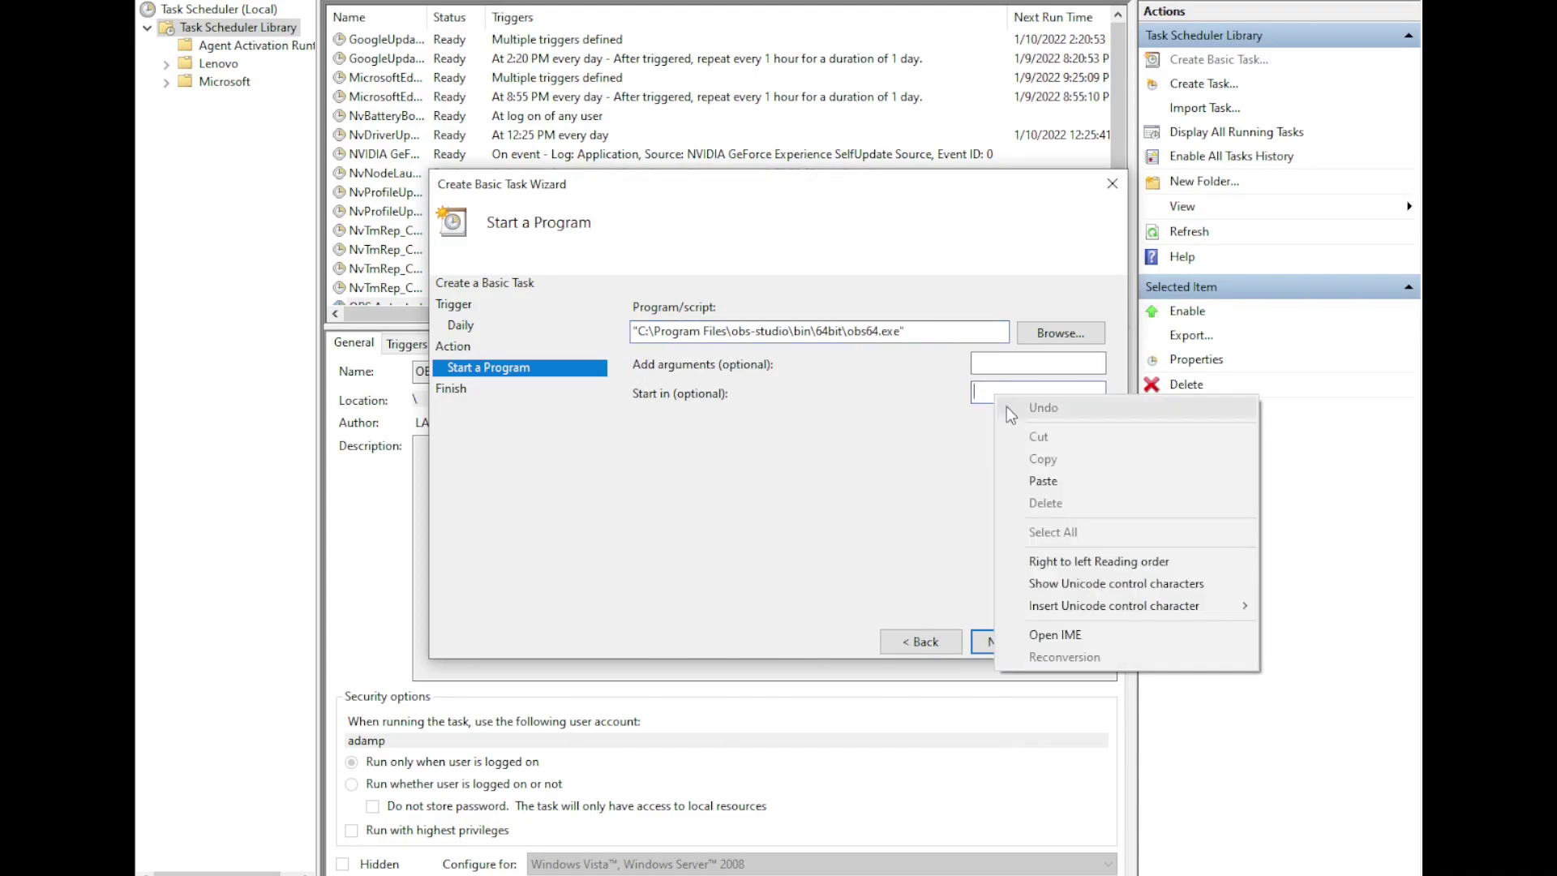
pyautogui.click(1046, 477)
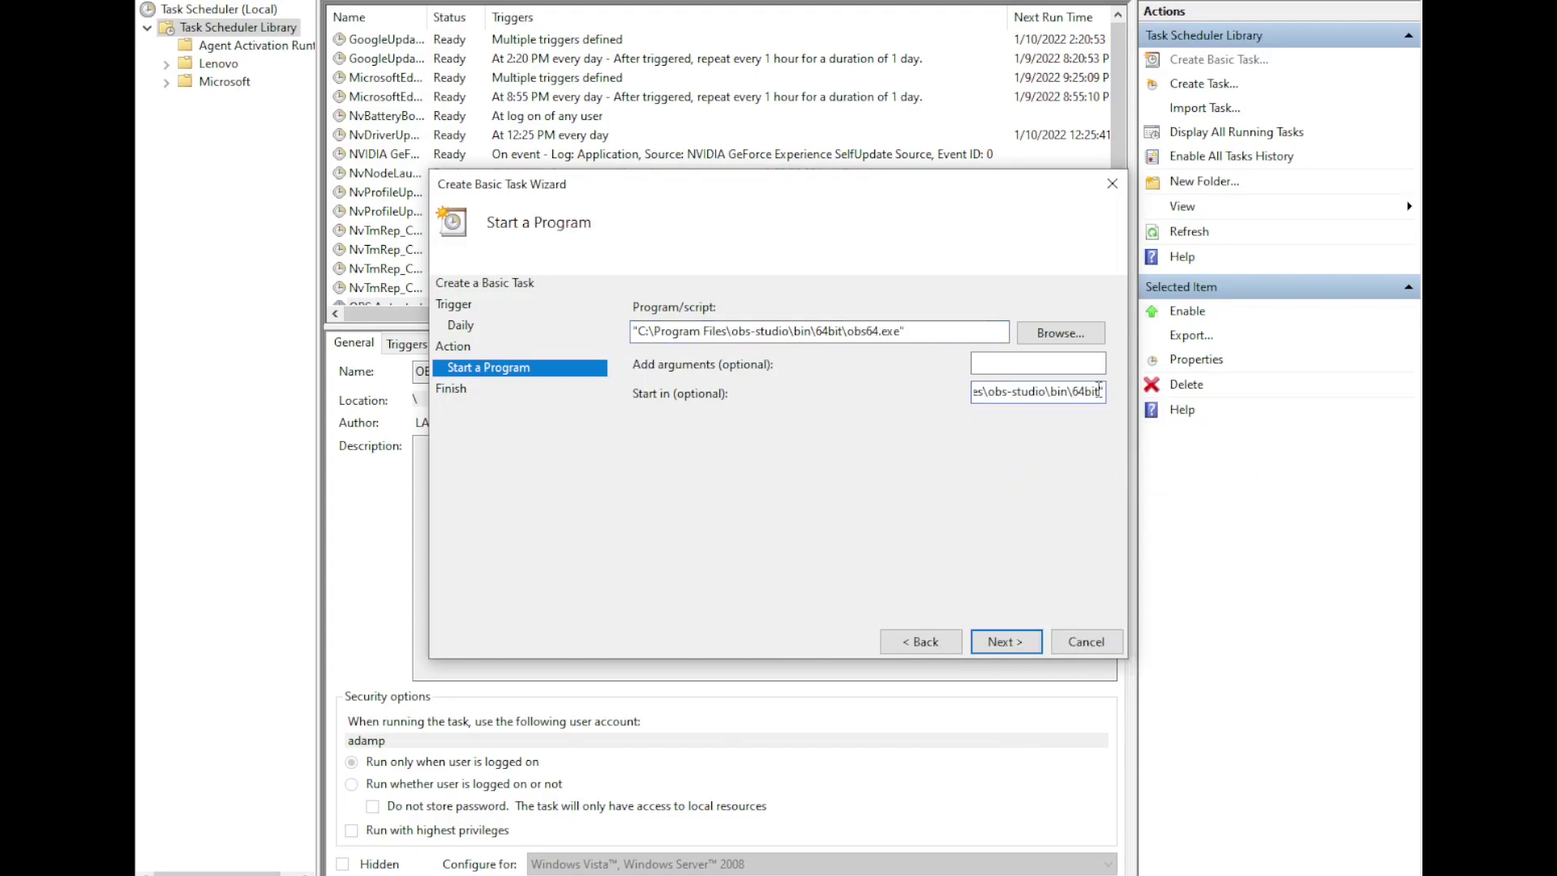
pyautogui.moveTo(1099, 390); pyautogui.dragTo(1111, 399)
pyautogui.press('Delete')
pyautogui.press('Home')
pyautogui.click(1007, 362)
pyautogui.write('--')
pyautogui.write('startres')
pyautogui.write('ord')
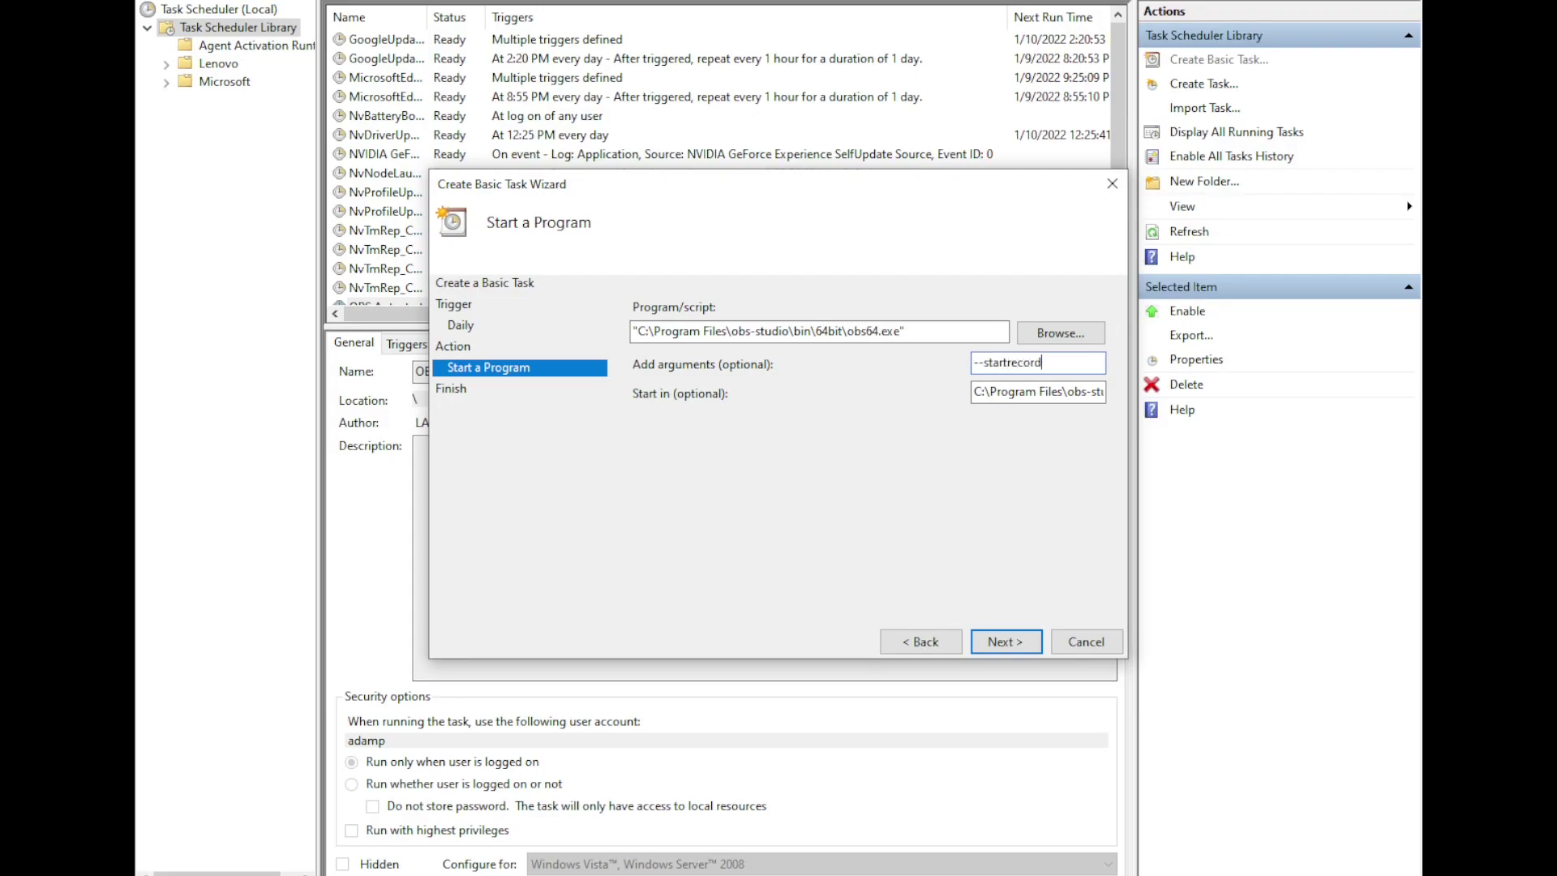
pyautogui.write('ing -m')
# Finish the wizard to create the OBS start 2 task.
pyautogui.click(1006, 642)
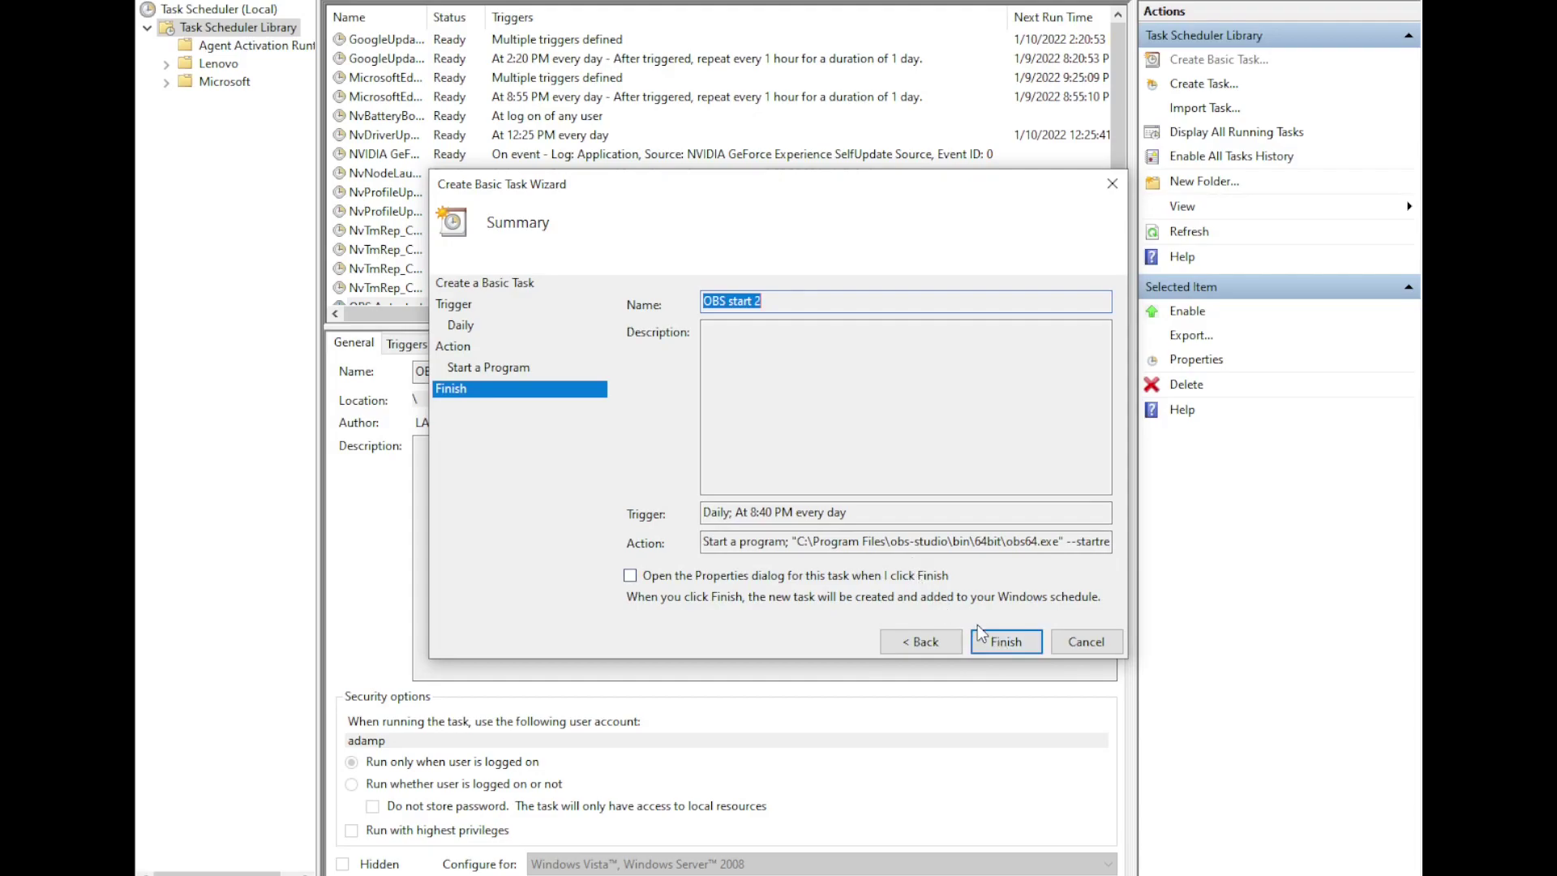
pyautogui.click(1004, 642)
pyautogui.scroll(-2, 420, 237)
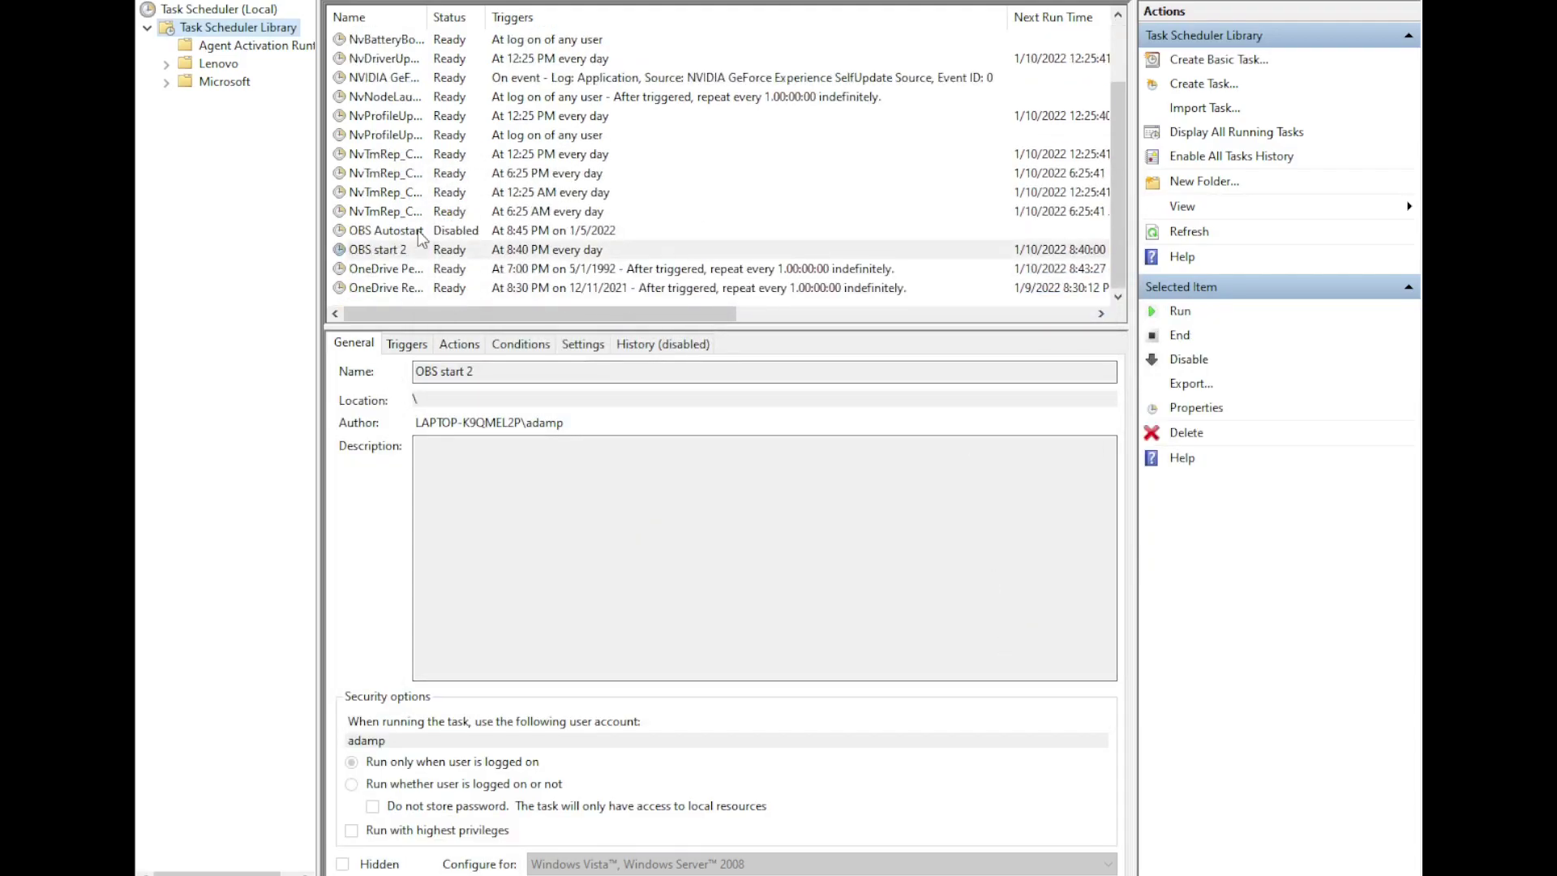
# Change the task's daily trigger start time from 8:40 PM to 8:41 PM and save.
pyautogui.click(392, 250)
pyautogui.moveTo(0, 134); pyautogui.dragTo(940, 139)
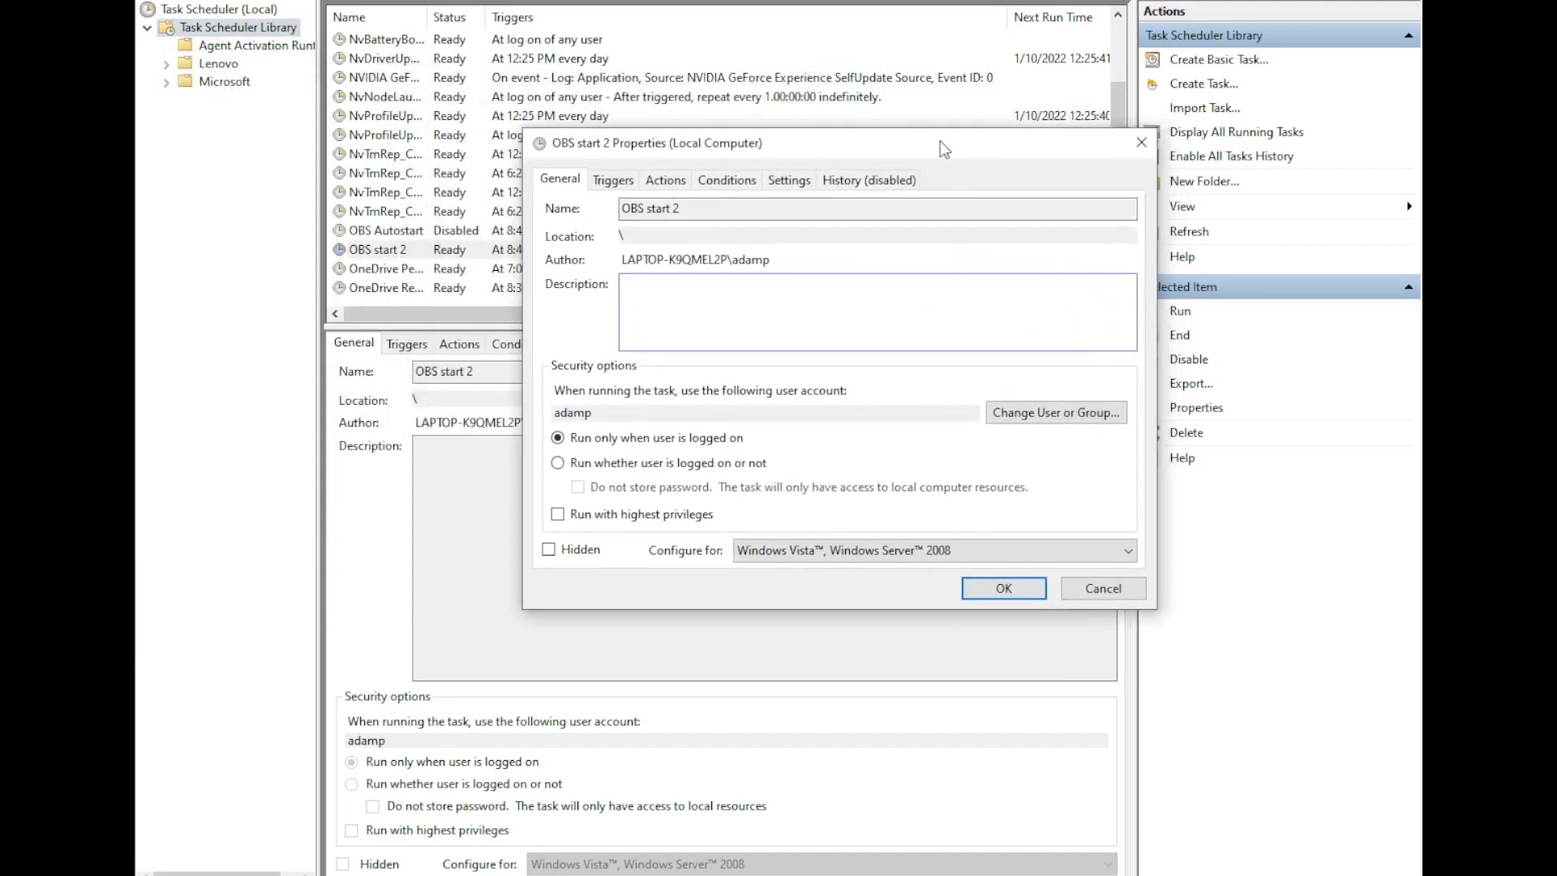
pyautogui.click(659, 181)
pyautogui.click(614, 182)
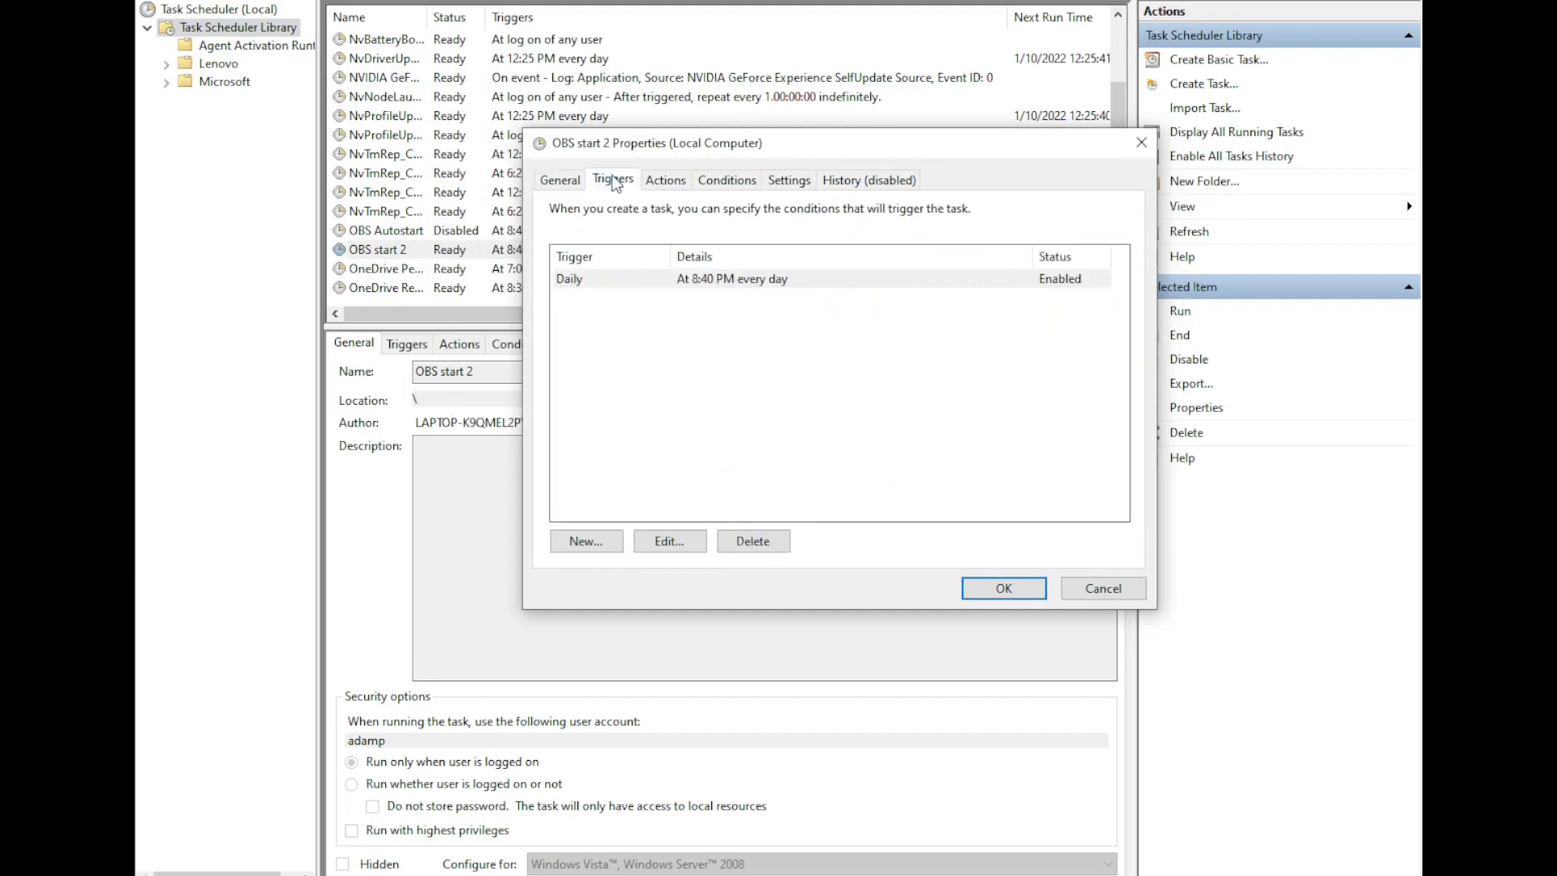
pyautogui.doubleClick(710, 281)
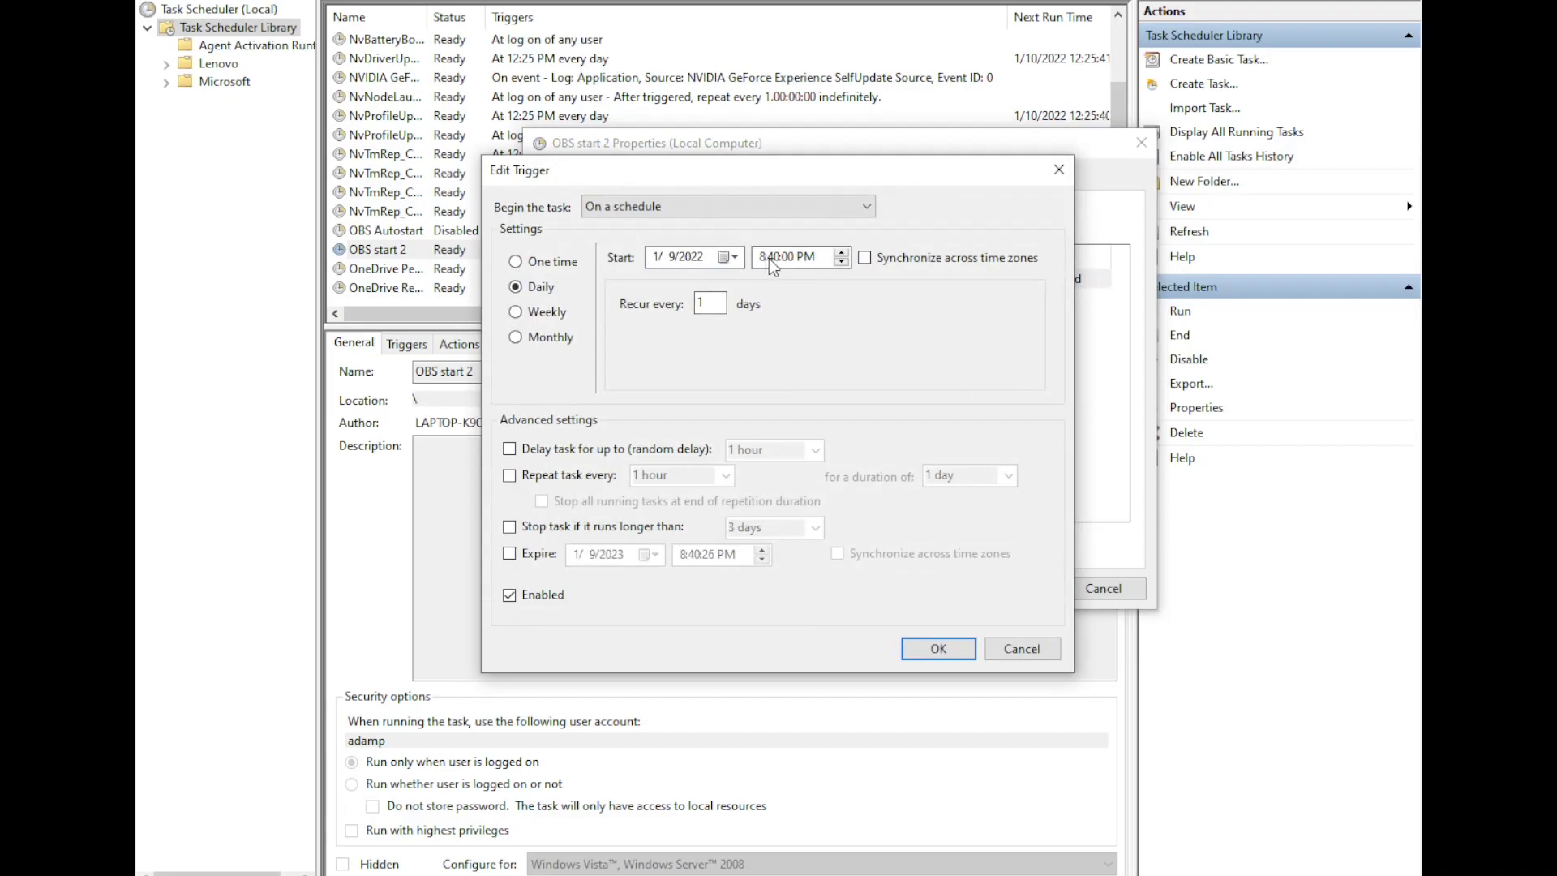
pyautogui.click(841, 253)
pyautogui.click(932, 649)
pyautogui.click(1028, 588)
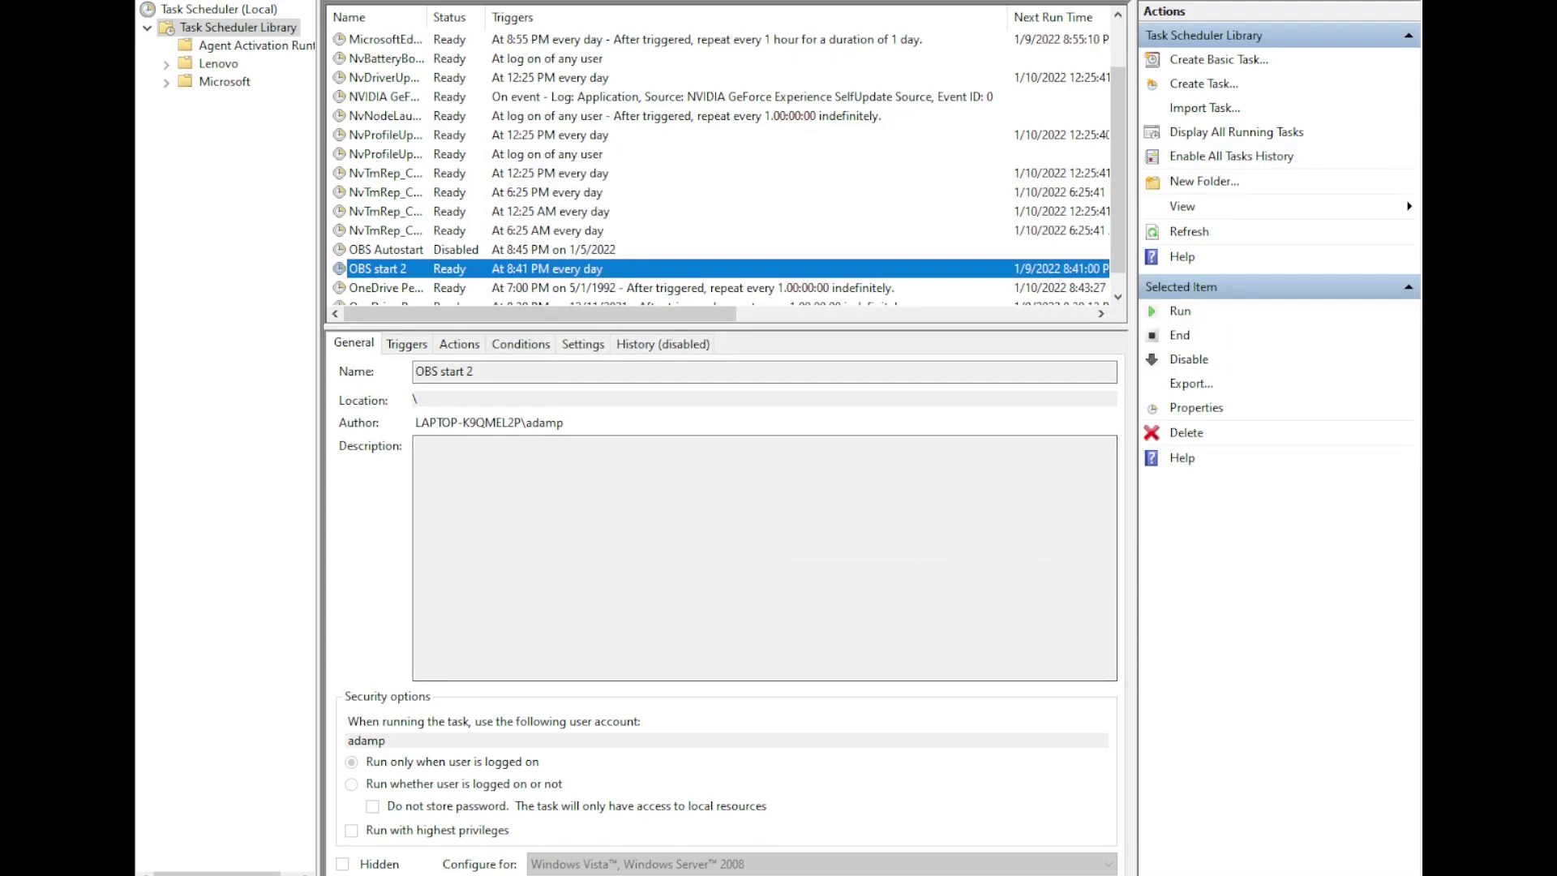
# Check the clock and wait for the 8:41 PM trigger to launch OBS recording.
pyautogui.press('super+alt+d')
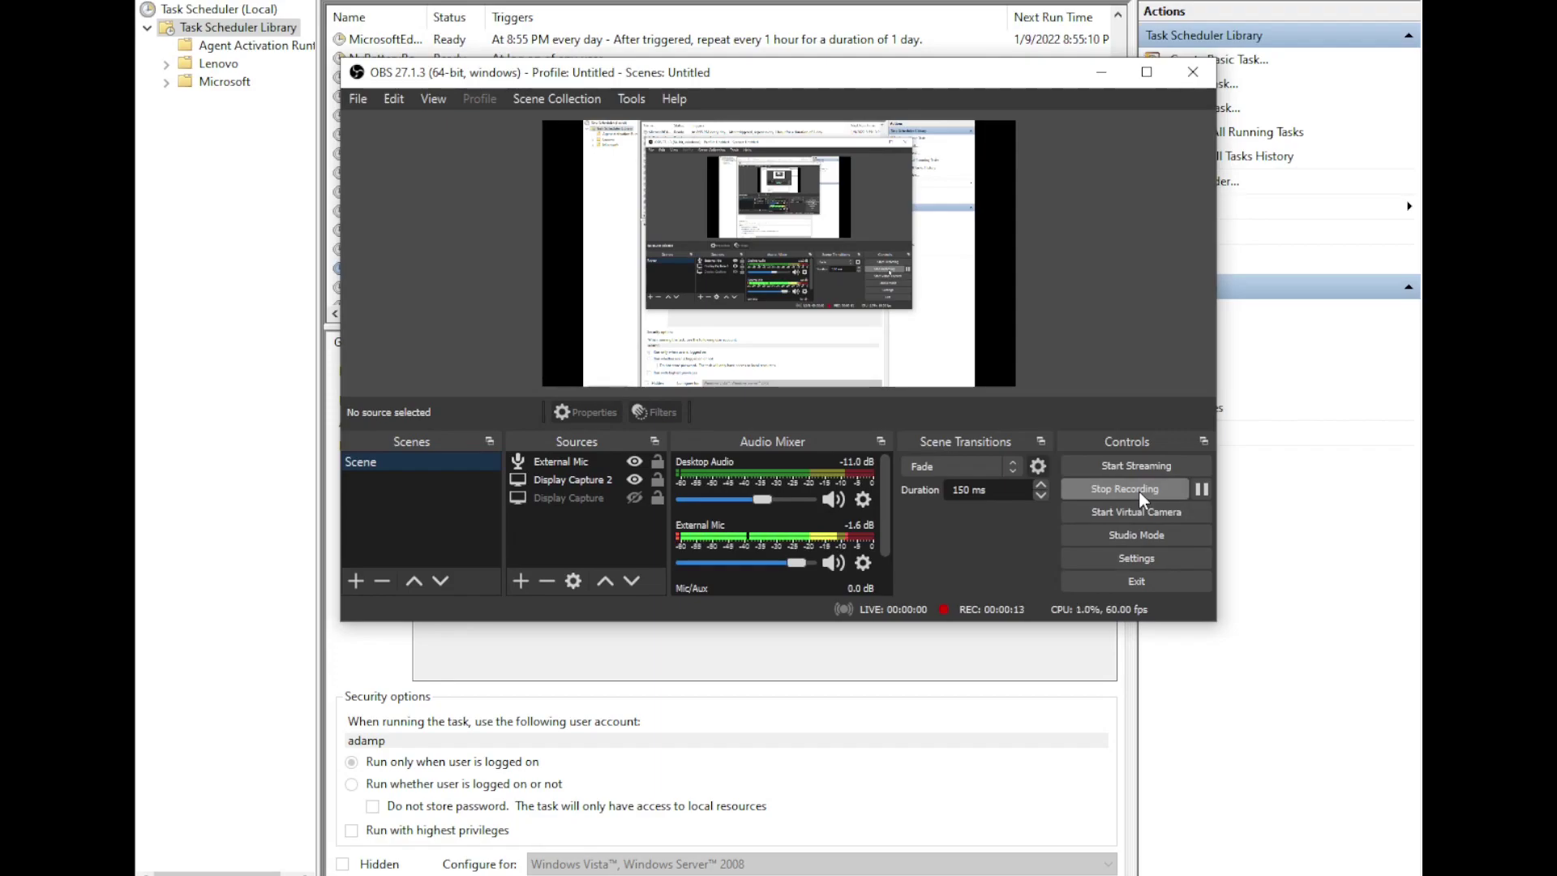
# Set OBS's output timer to stop recording after 2h 30m 30s every time, start it, and quit OBS.
pyautogui.click(631, 101)
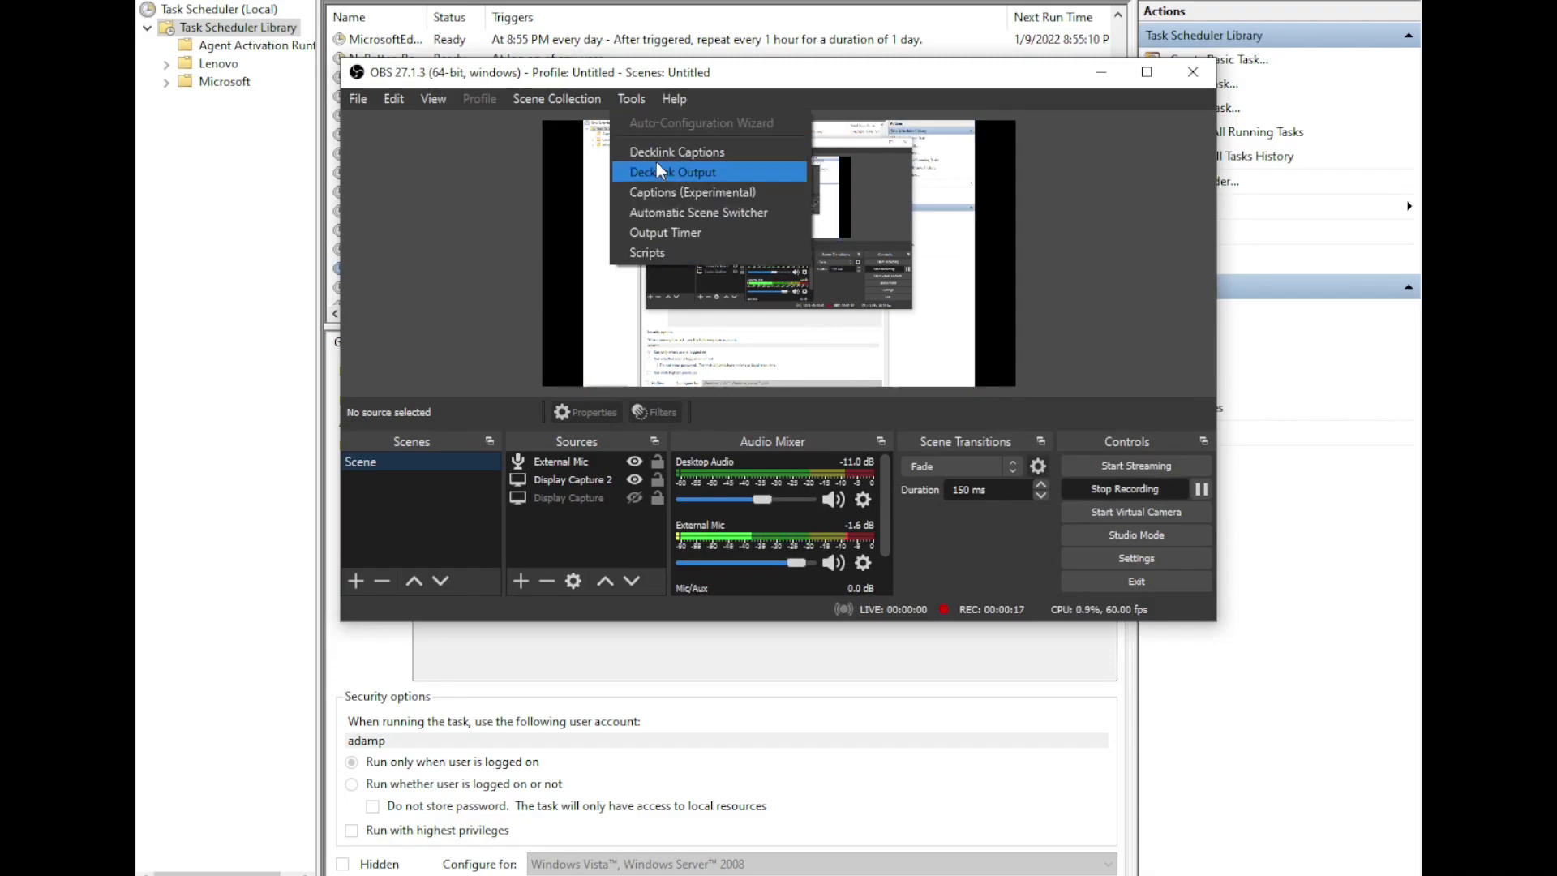
pyautogui.click(673, 235)
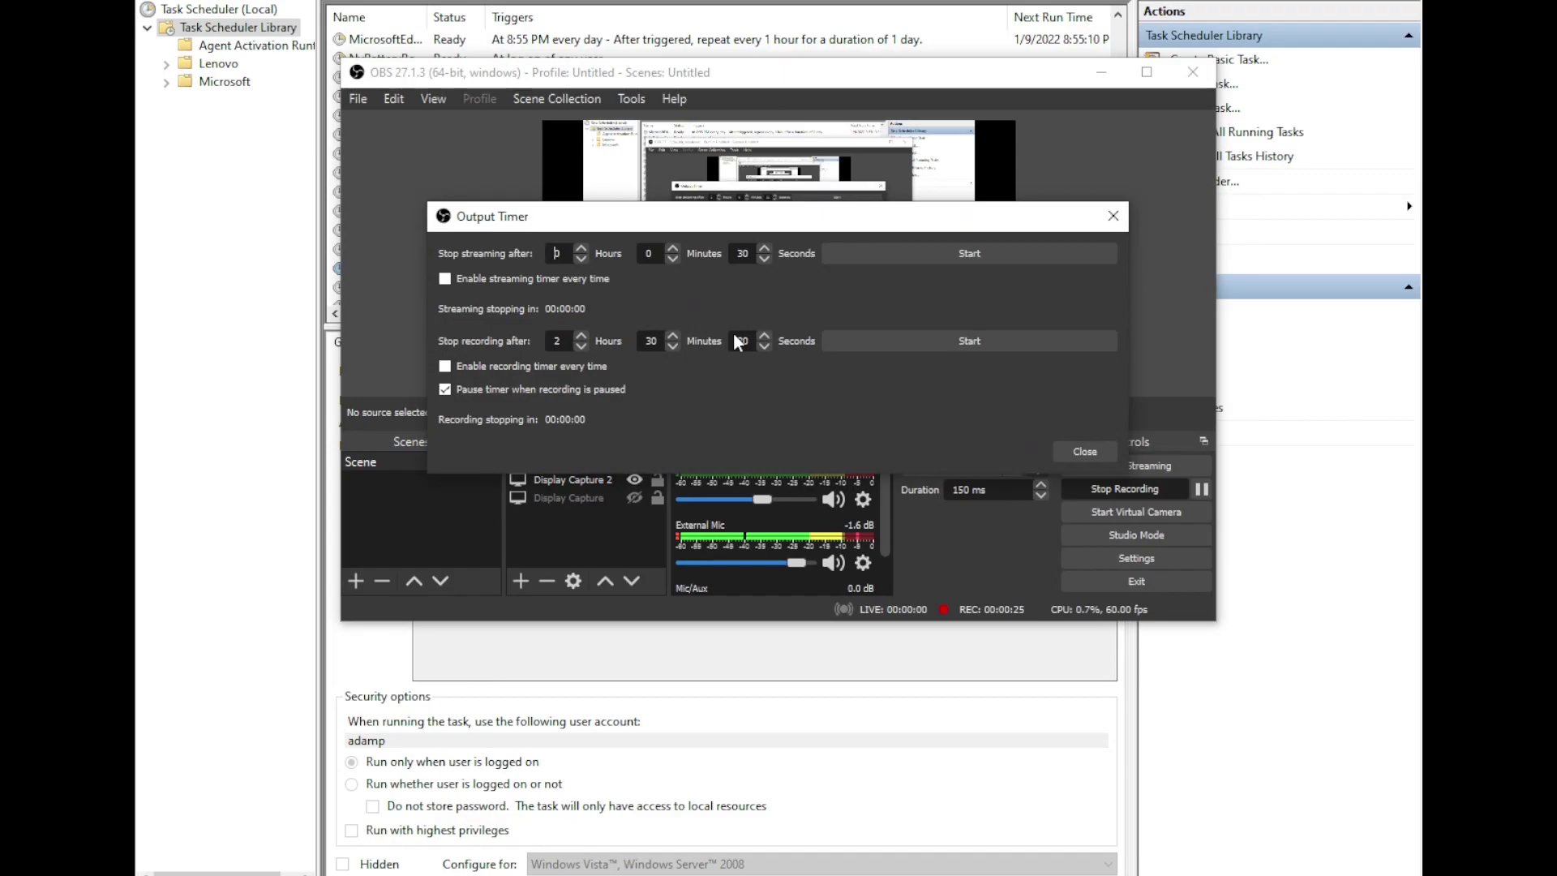
pyautogui.click(445, 368)
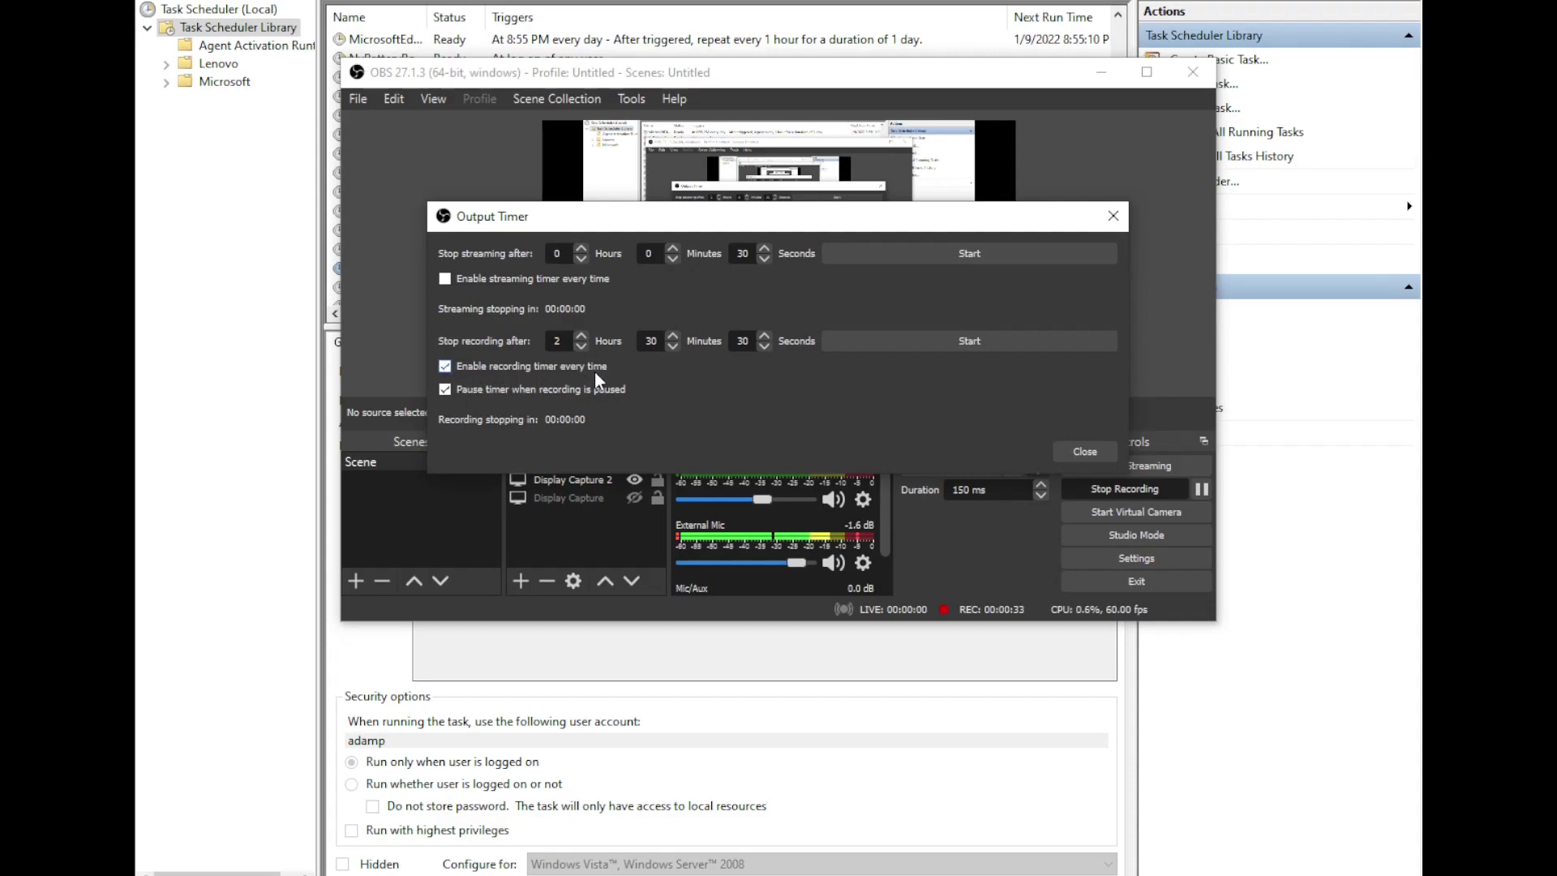
pyautogui.click(921, 347)
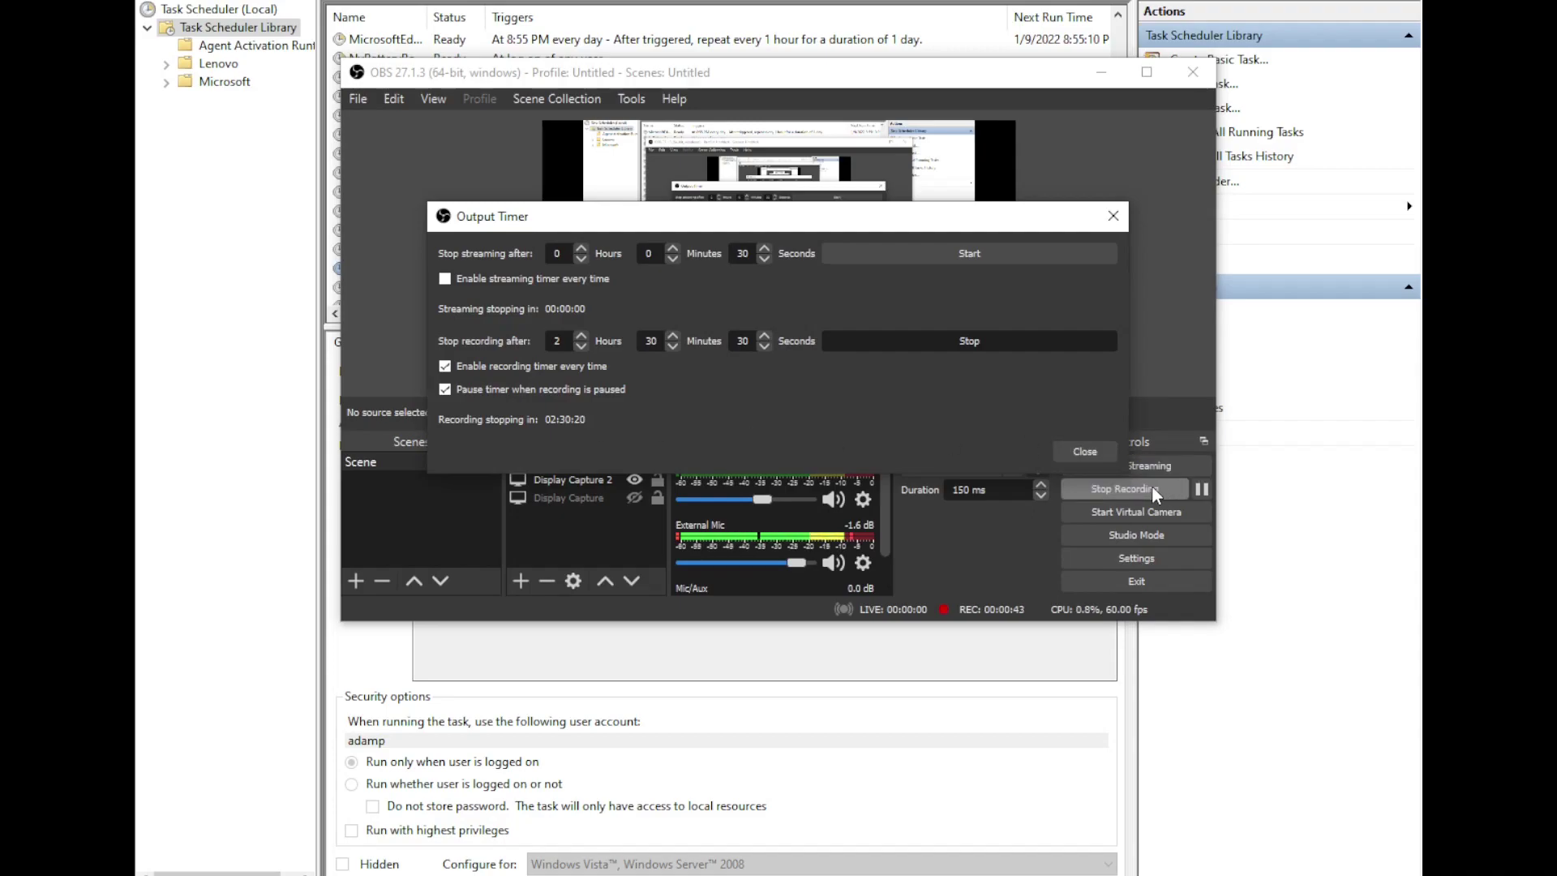
pyautogui.click(1083, 448)
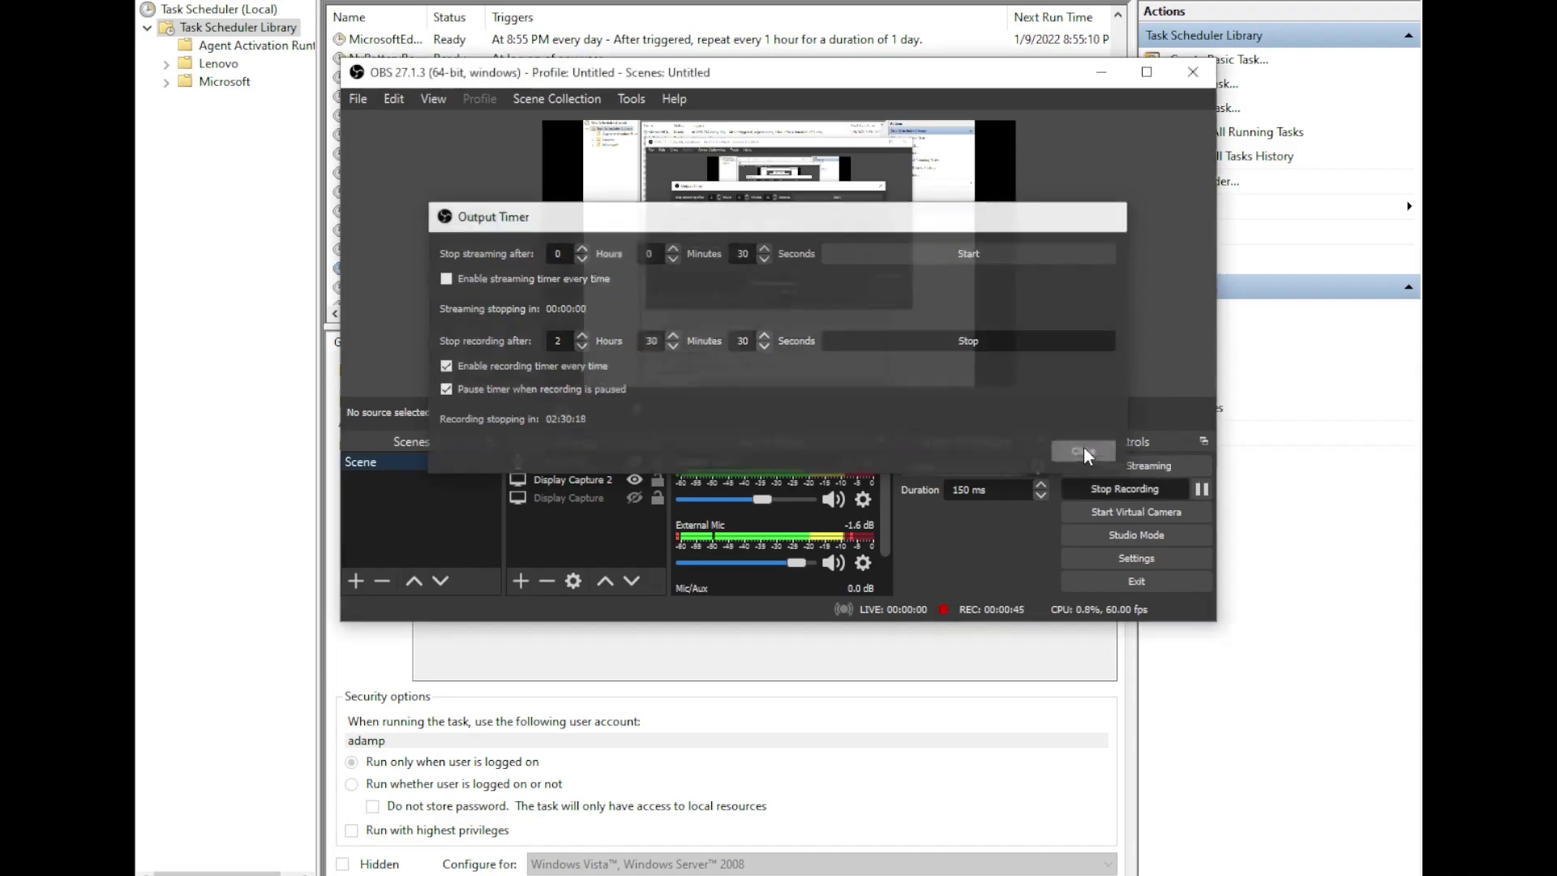
pyautogui.click(1191, 71)
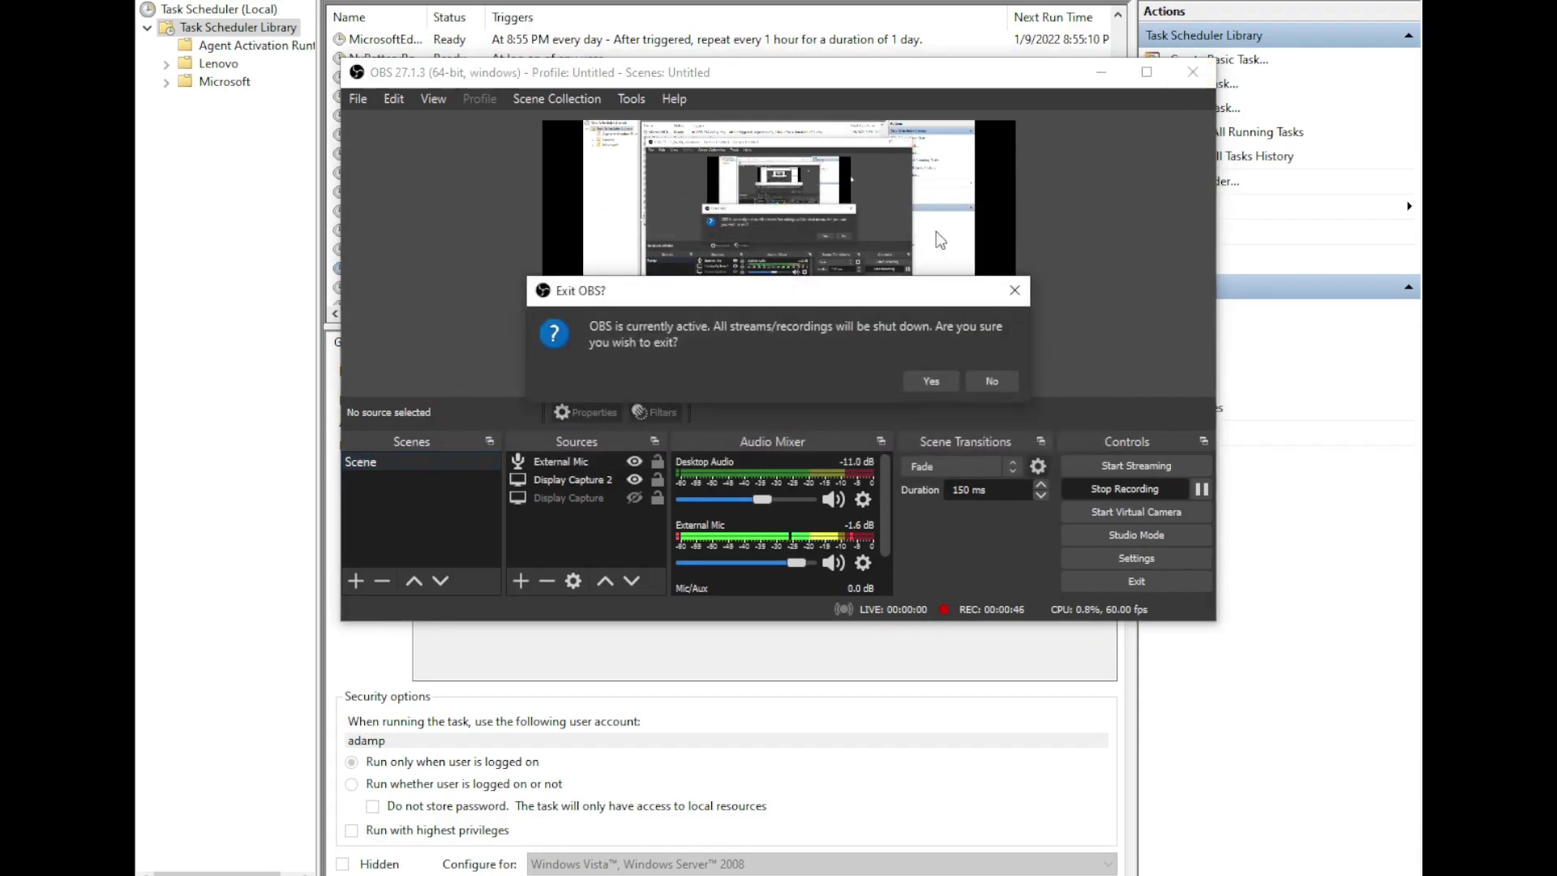
# Confirm exiting OBS and check the task's daily 8:41 PM trigger in Properties.
pyautogui.click(923, 378)
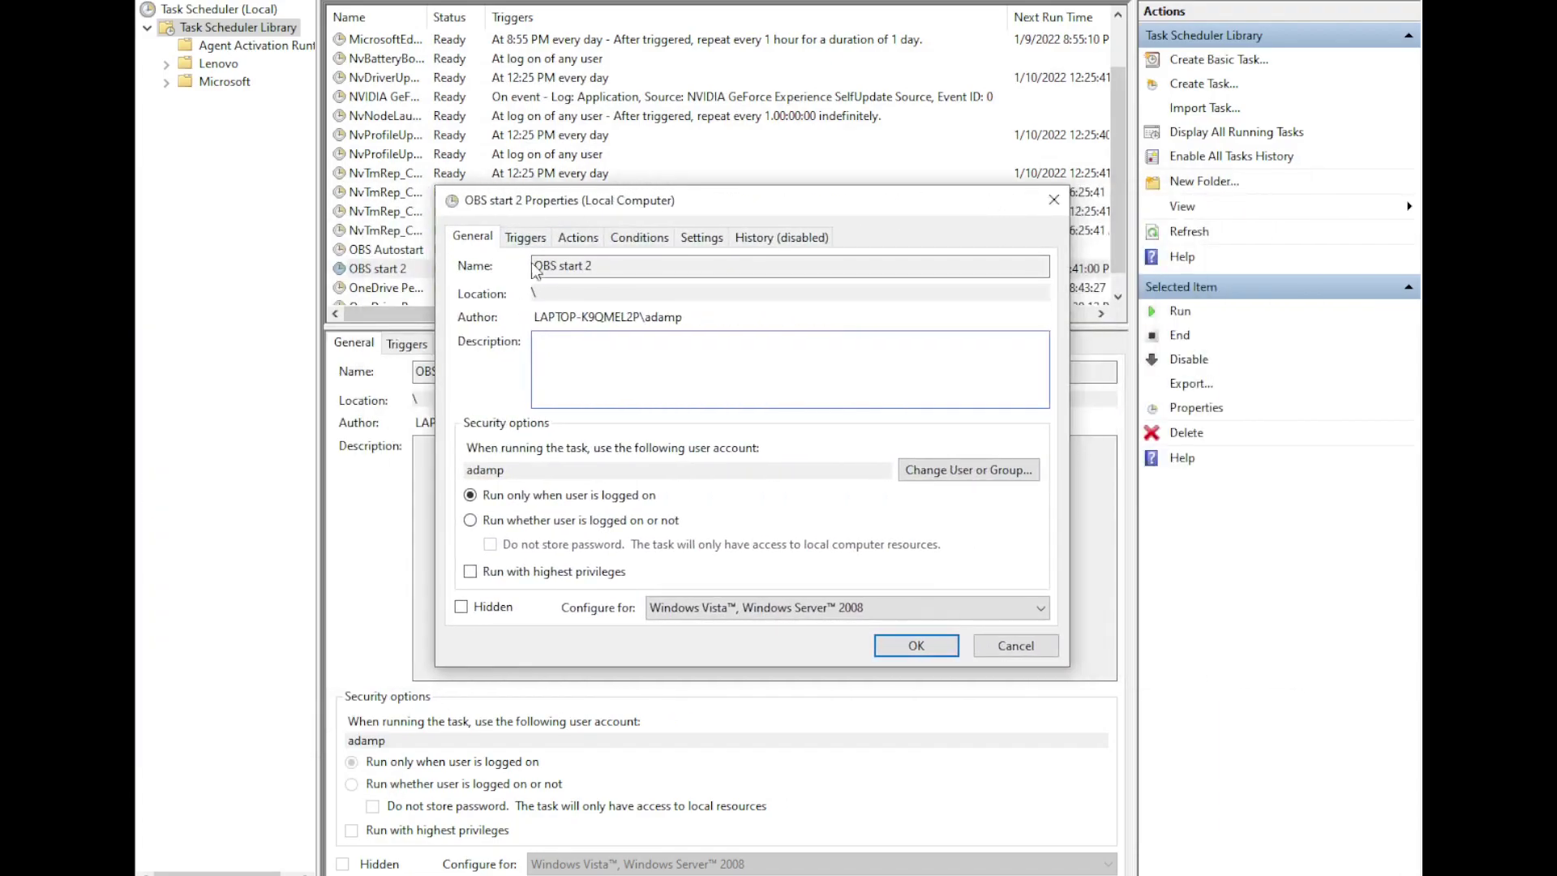
pyautogui.click(527, 237)
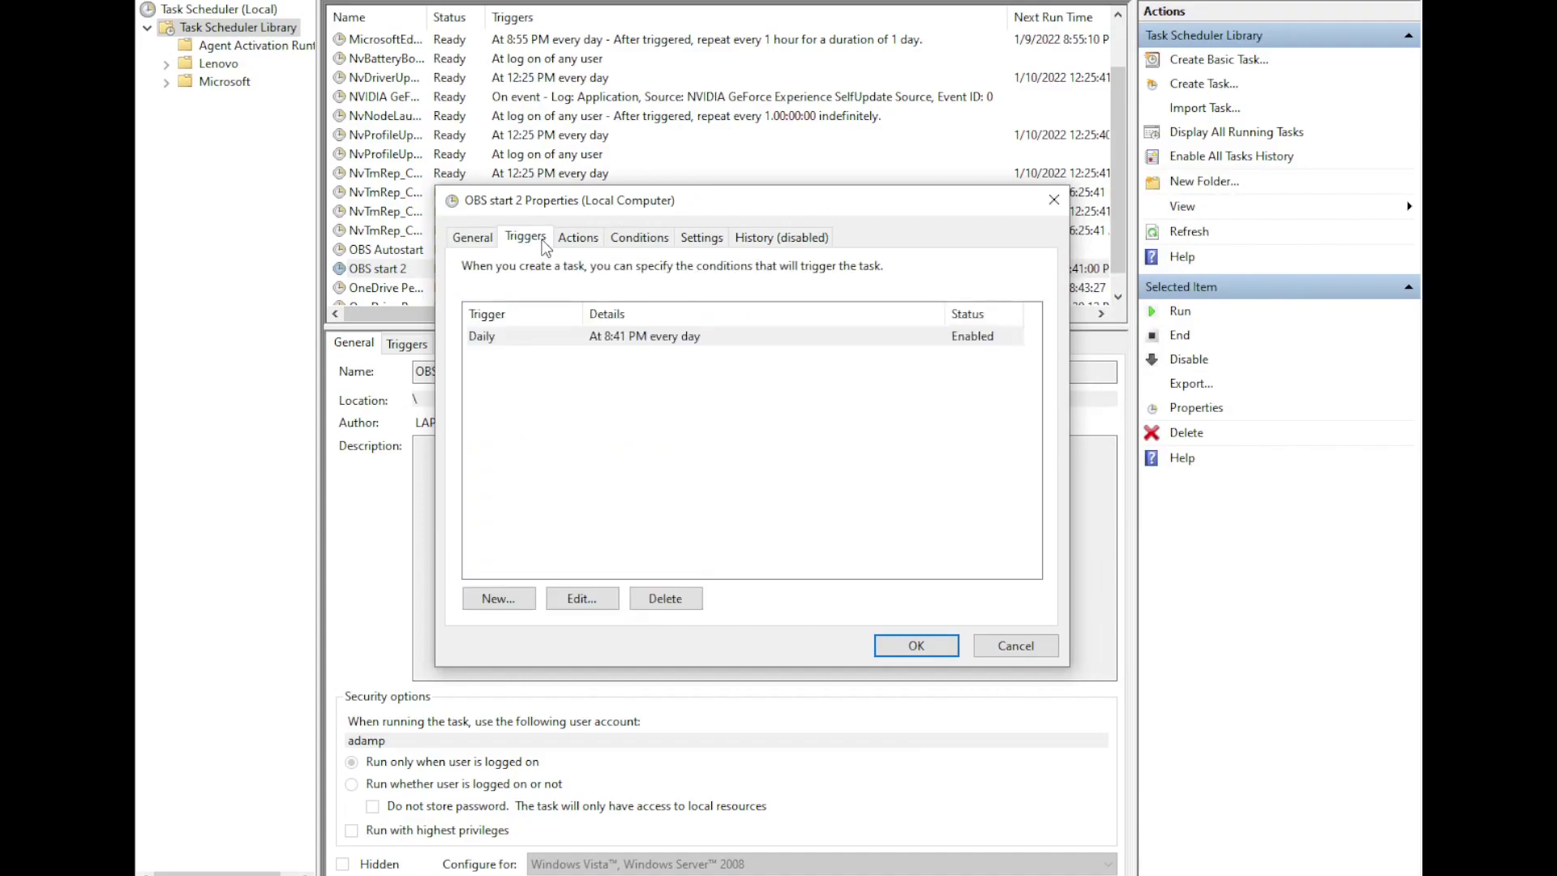
pyautogui.click(636, 342)
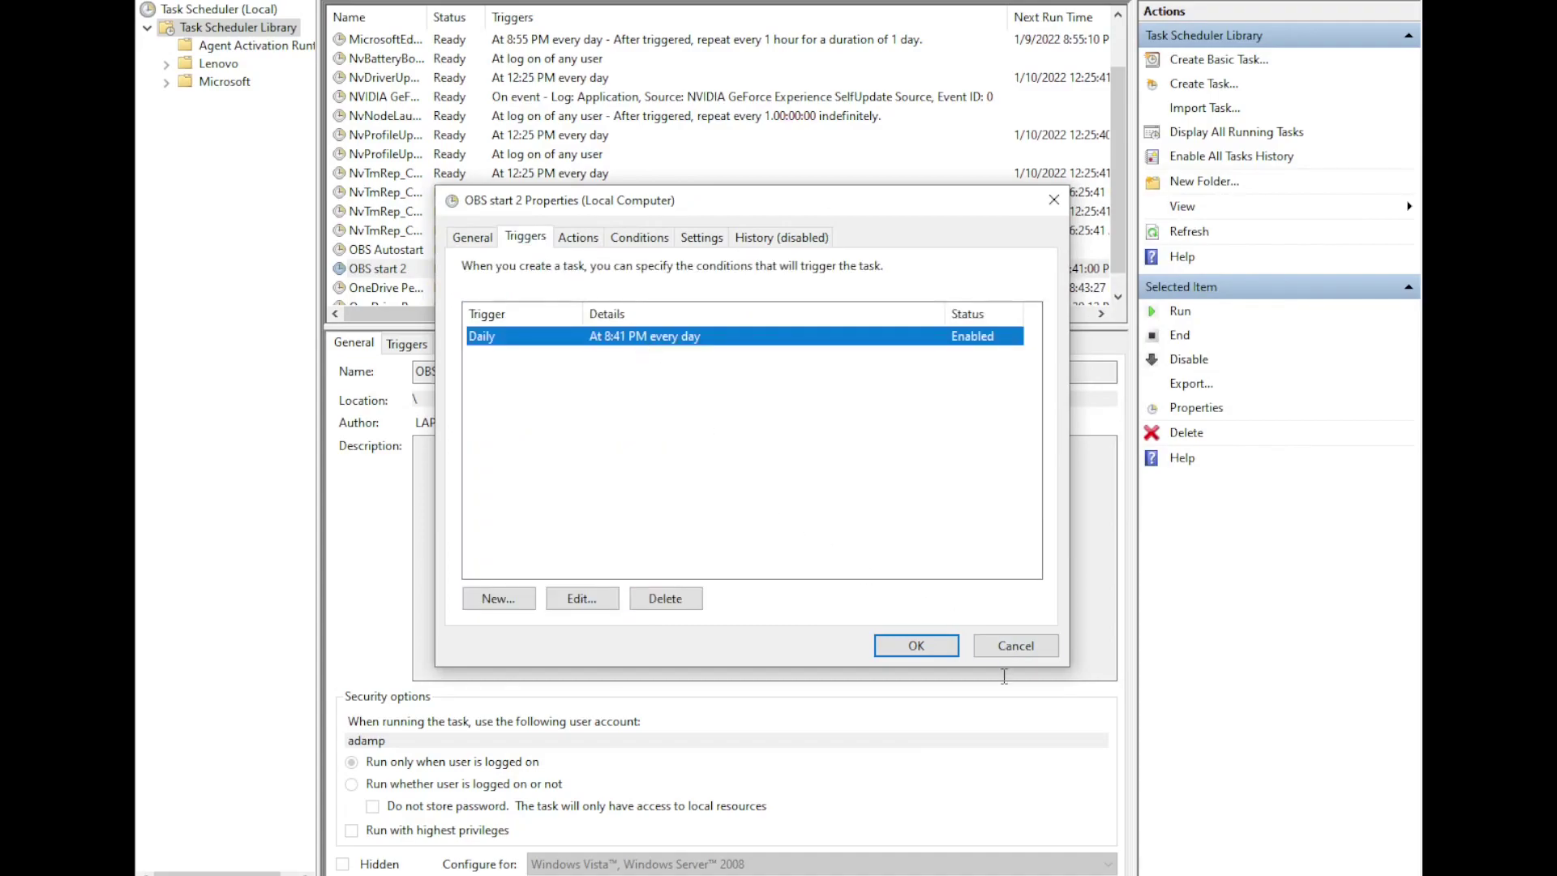
# Close Properties without changes and run the OBS start 2 task manually.
pyautogui.click(1003, 648)
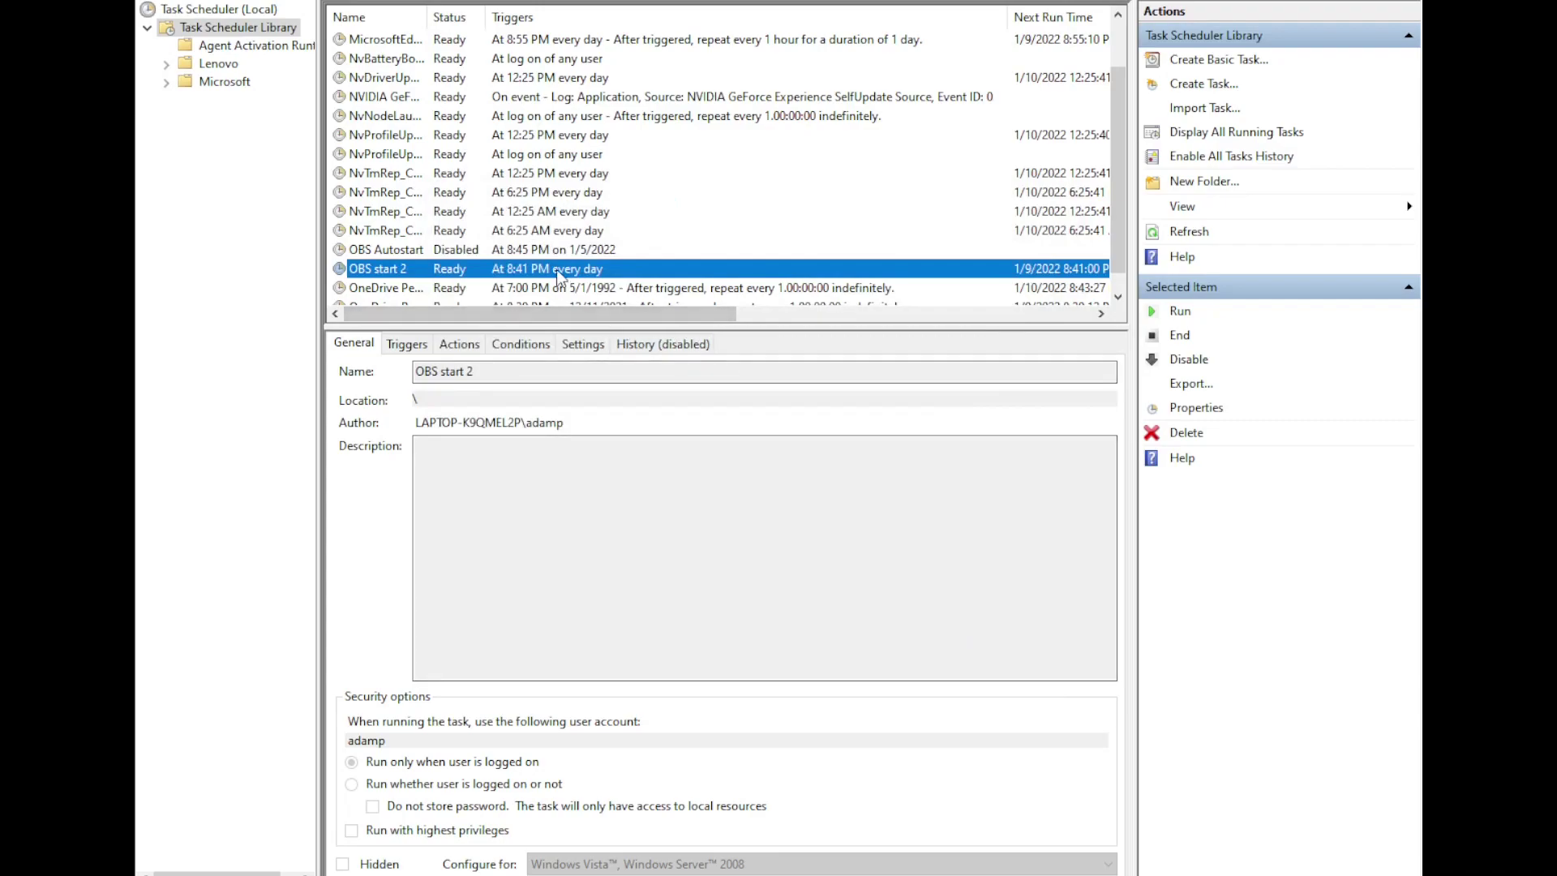
pyautogui.rightClick(556, 269)
pyautogui.click(572, 281)
# Confirm the OBS Output Timer countdown is running, then stop and save the recording to D:/Videos and close OBS.
pyautogui.click(815, 874)
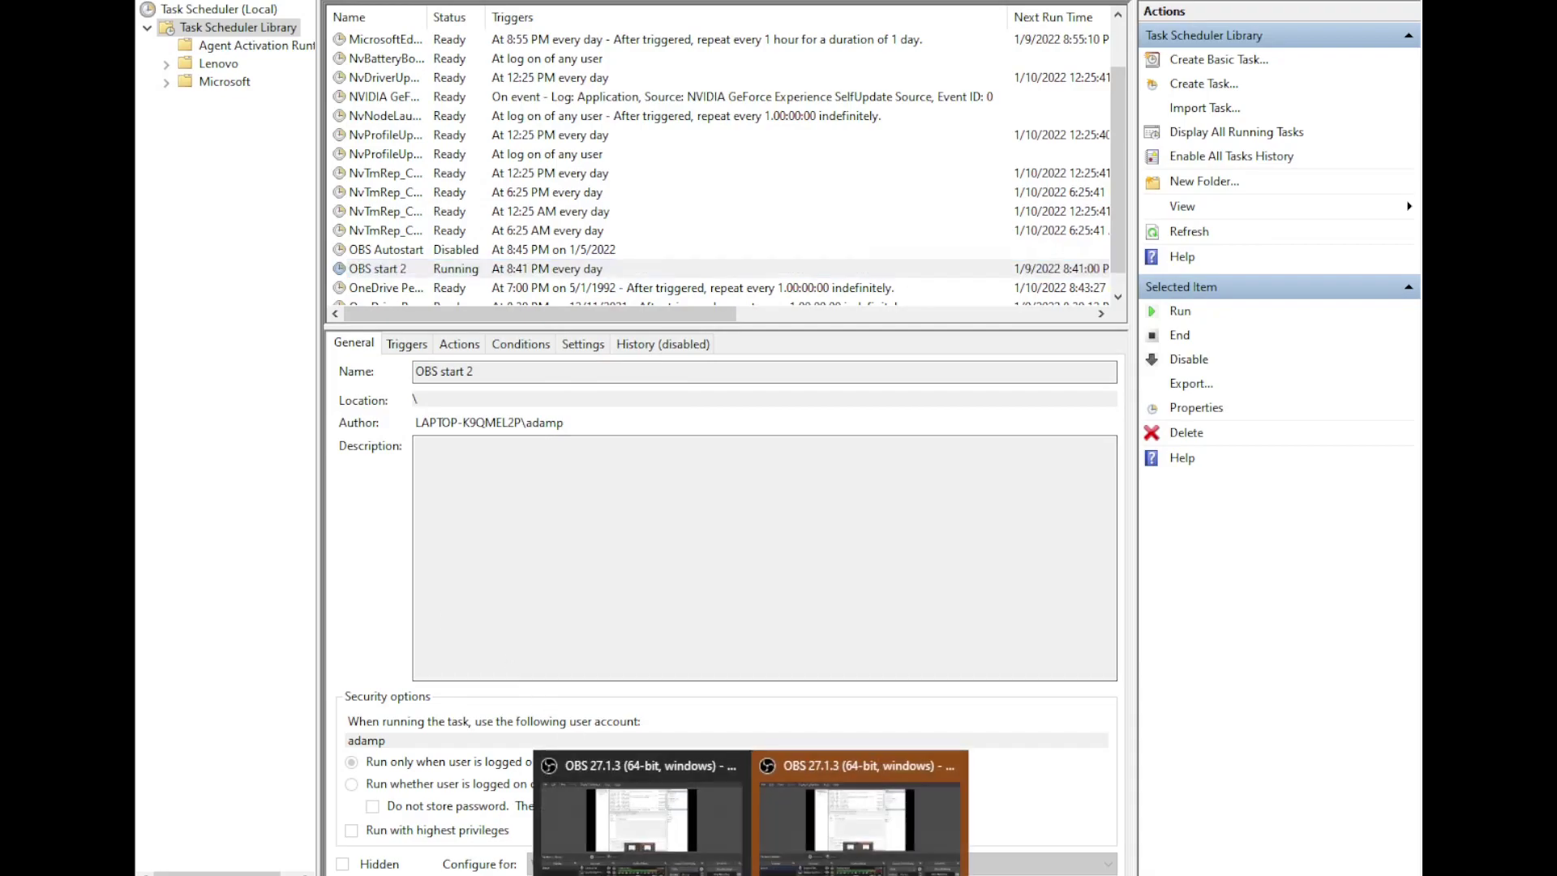
pyautogui.click(819, 866)
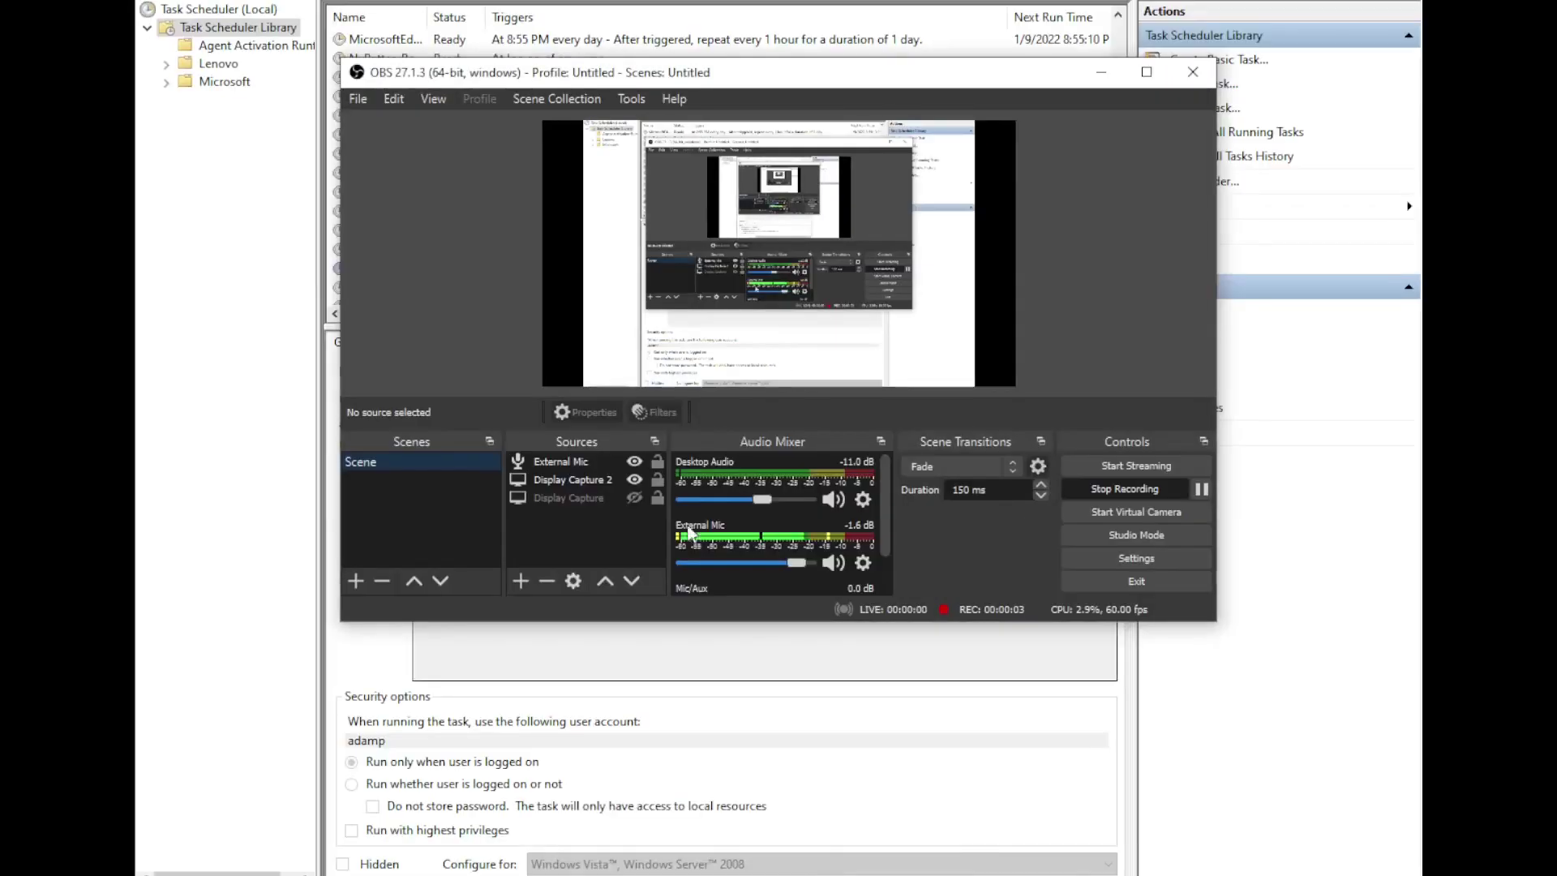
pyautogui.click(632, 98)
pyautogui.click(666, 230)
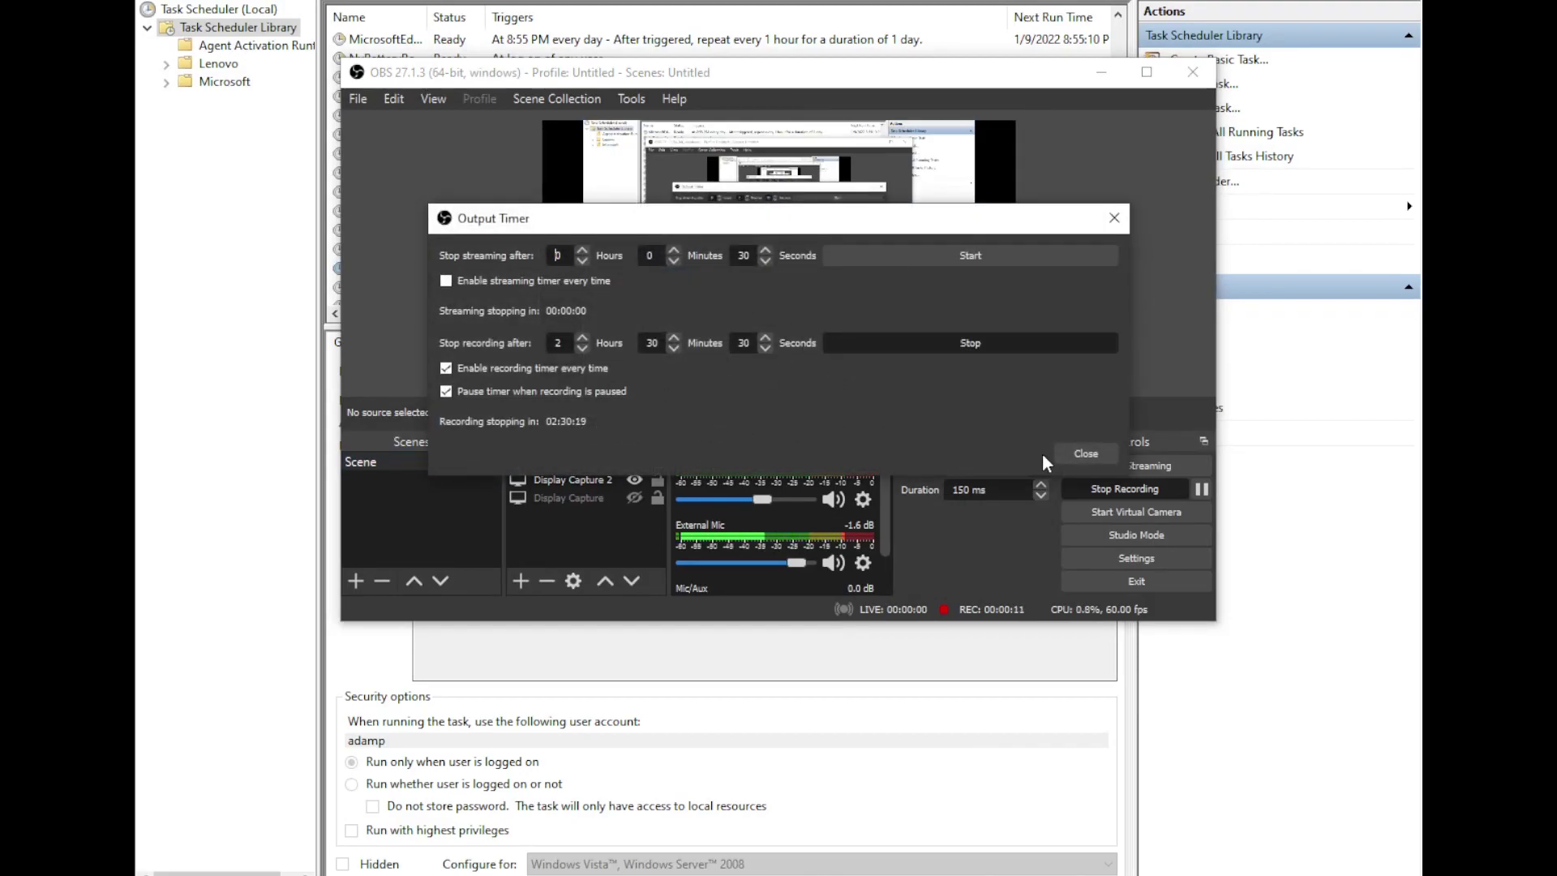
pyautogui.click(1072, 448)
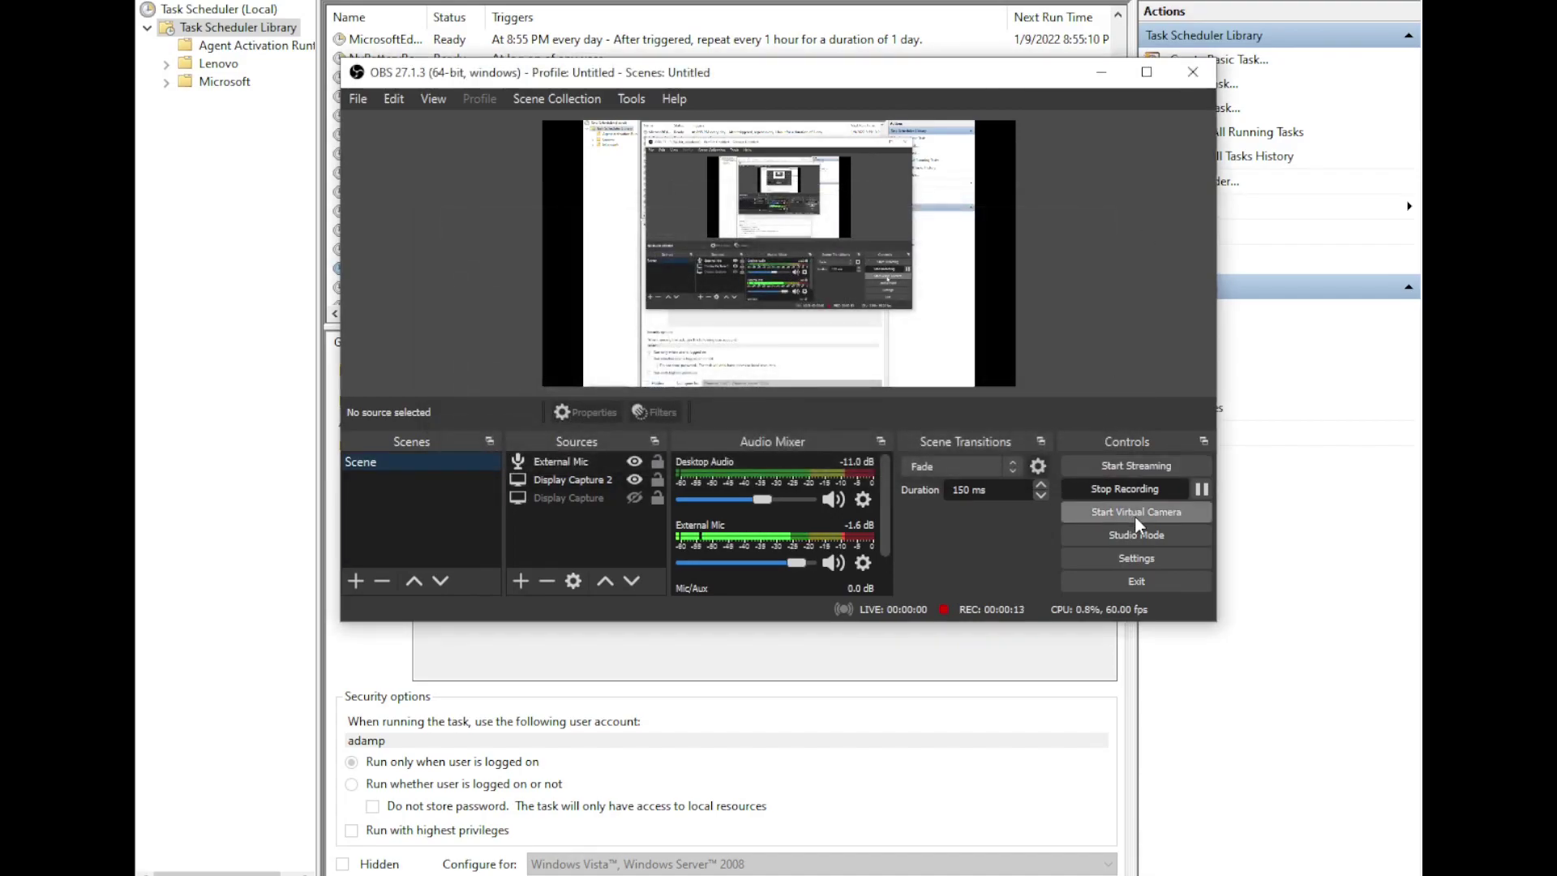
pyautogui.click(1136, 485)
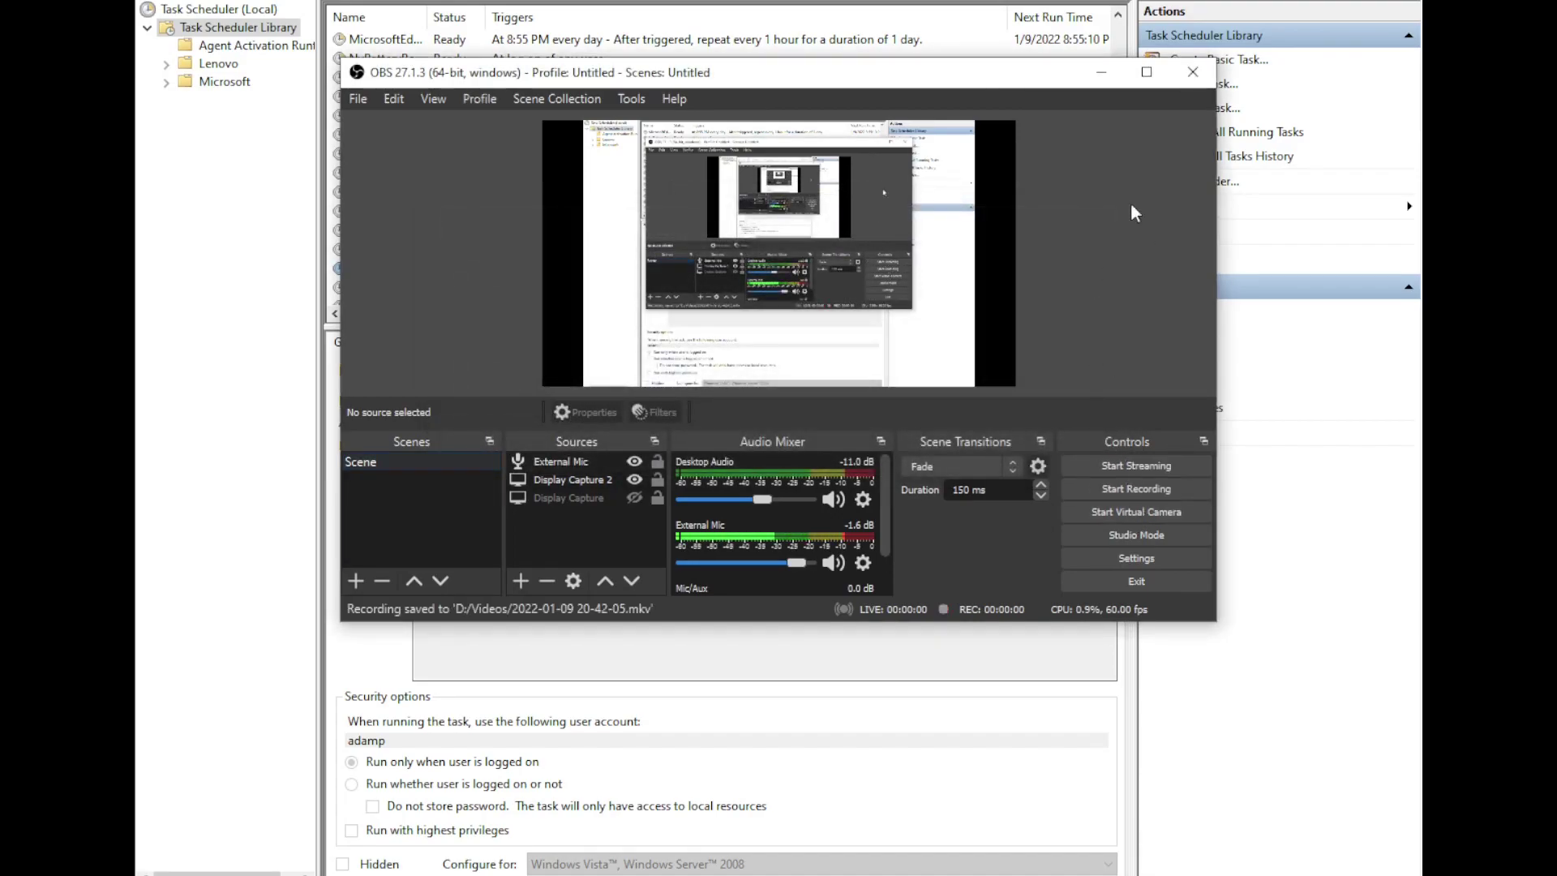
pyautogui.click(1190, 72)
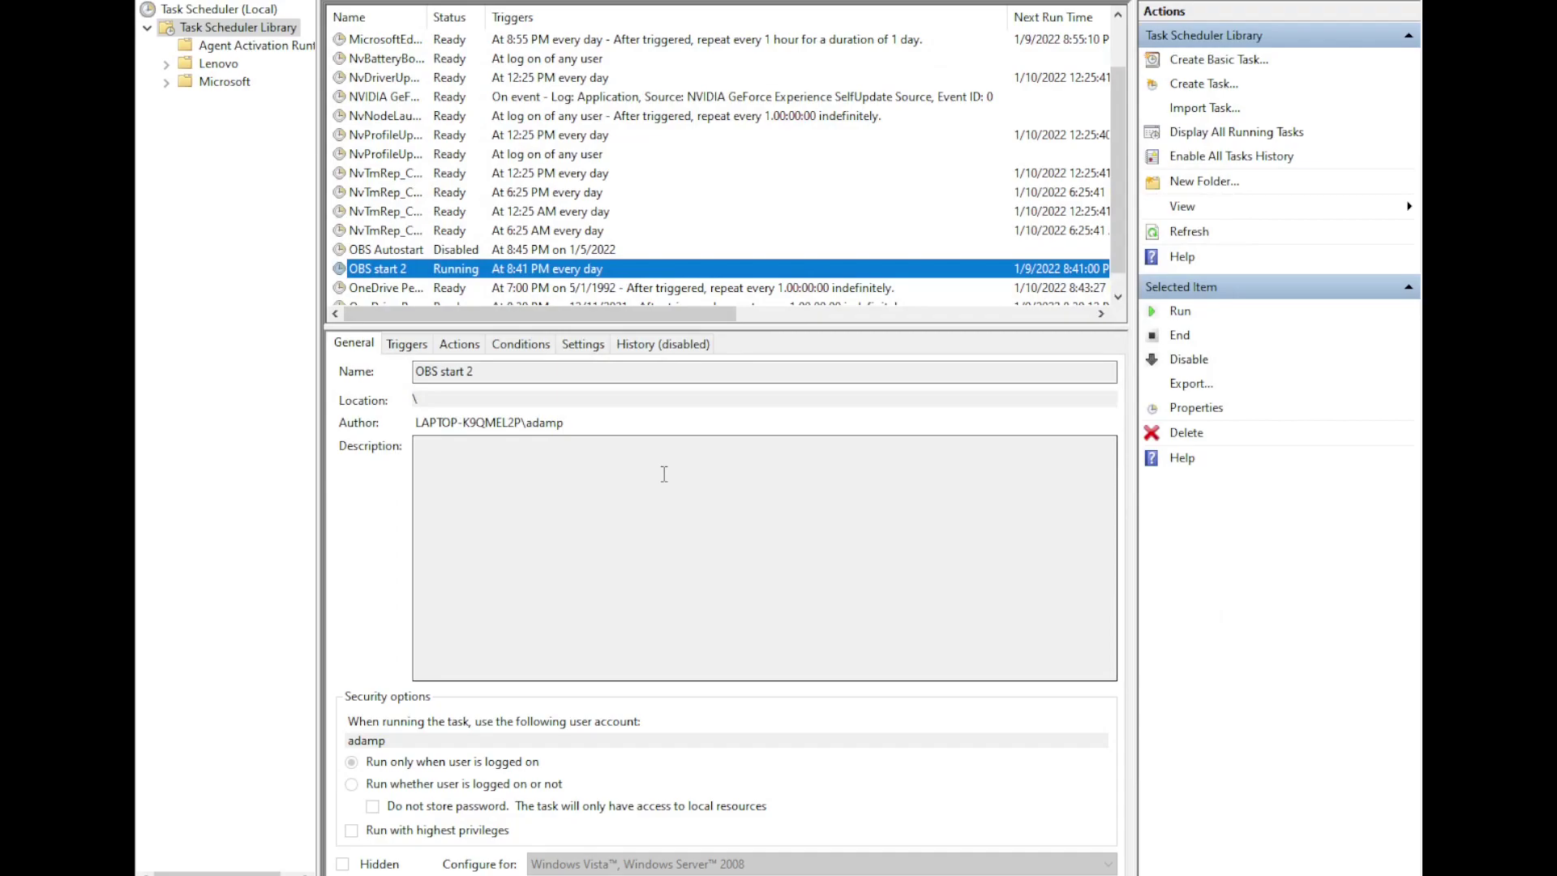